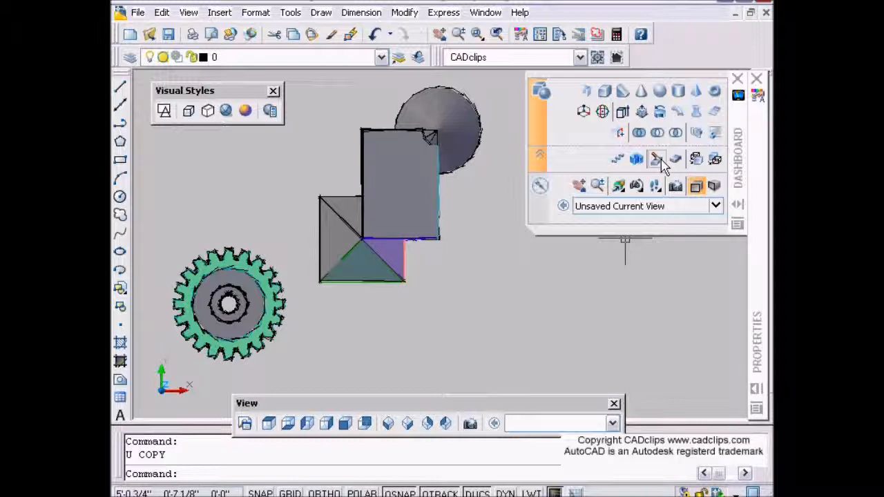
# - Examine the gear and the adjoining building solid in southeast isometric view, using the Realistic and Conceptual visual styles
pyautogui.moveTo(450, 280)
pyautogui.mouseDown(button='middle')
pyautogui.moveTo(485, 292)
pyautogui.moveTo(491, 278)
pyautogui.mouseUp(button='middle')
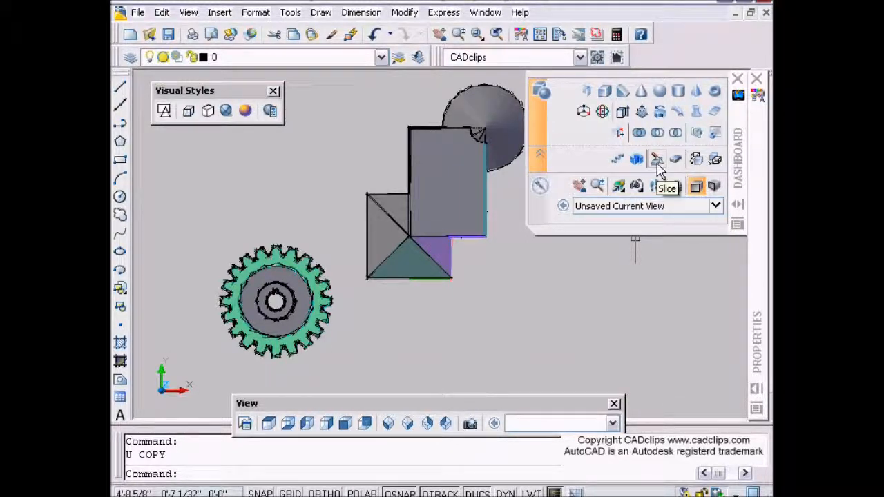
pyautogui.scroll(3, 317, 319)
pyautogui.moveTo(319, 318); pyautogui.dragTo(461, 289, button='middle')
pyautogui.scroll(3, 426, 300)
pyautogui.scroll(-2, 461, 290)
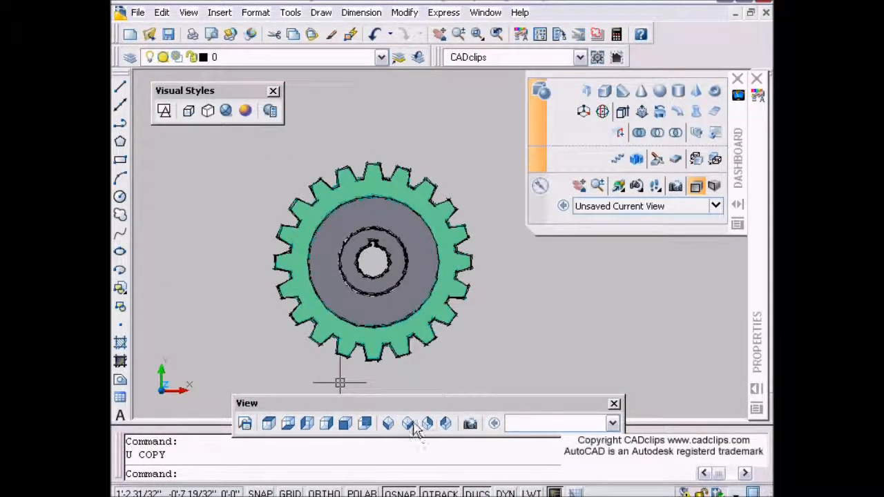
pyautogui.click(409, 424)
pyautogui.click(225, 110)
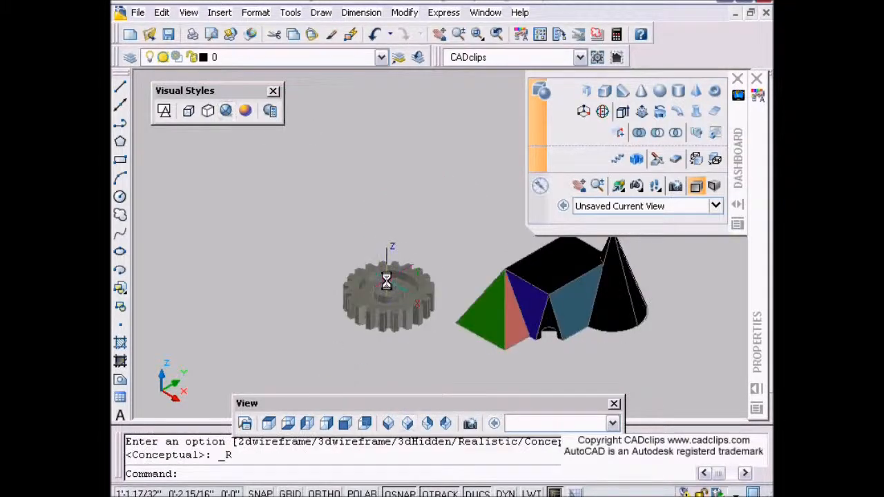
pyautogui.scroll(5, 387, 281)
pyautogui.moveTo(408, 281); pyautogui.dragTo(381, 231, button='middle')
pyautogui.moveTo(383, 266); pyautogui.dragTo(249, 258, button='middle')
pyautogui.moveTo(497, 253)
pyautogui.mouseDown(button='middle')
pyautogui.moveTo(297, 258)
pyautogui.moveTo(474, 253)
pyautogui.mouseUp(button='middle')
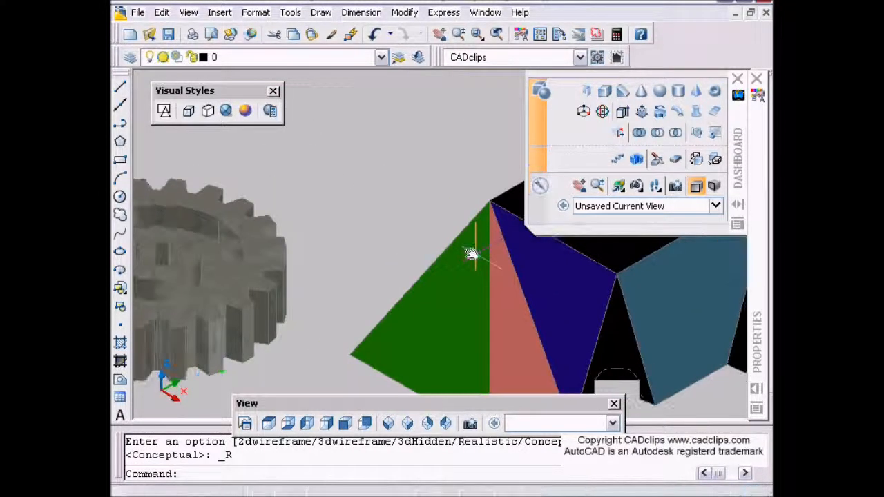
pyautogui.click(245, 111)
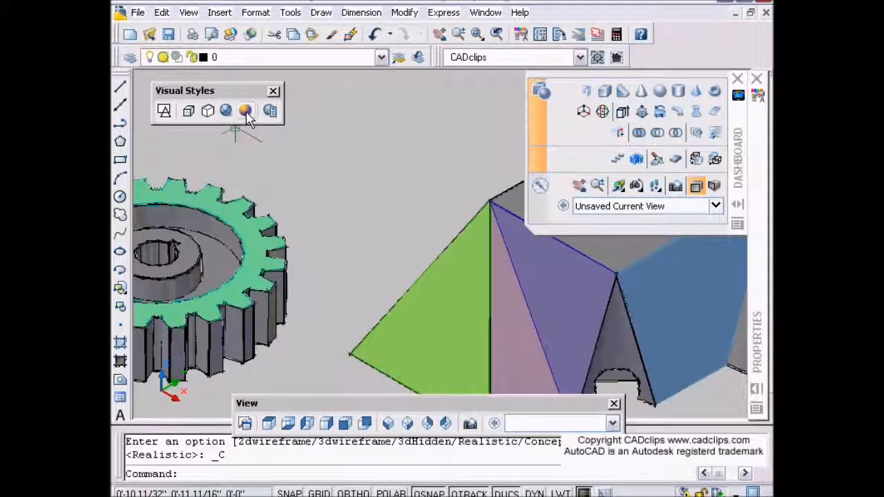
# - In top view, slice the gear along a slanted two-point plane just beside its hub, keeping both sides
pyautogui.click(288, 424)
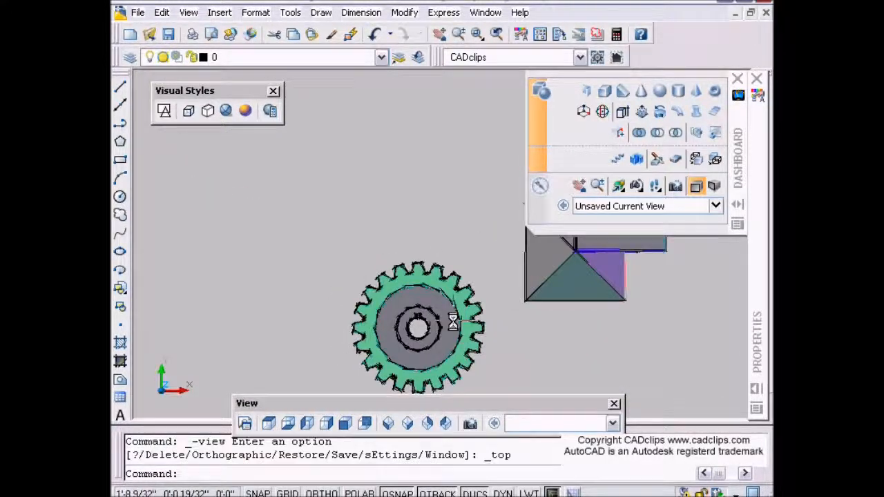
pyautogui.click(655, 160)
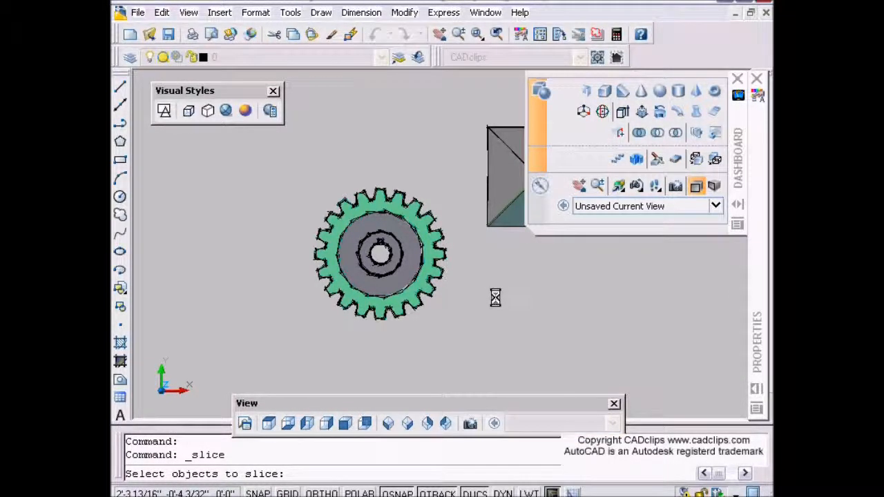
pyautogui.click(441, 256)
pyautogui.press('Return')
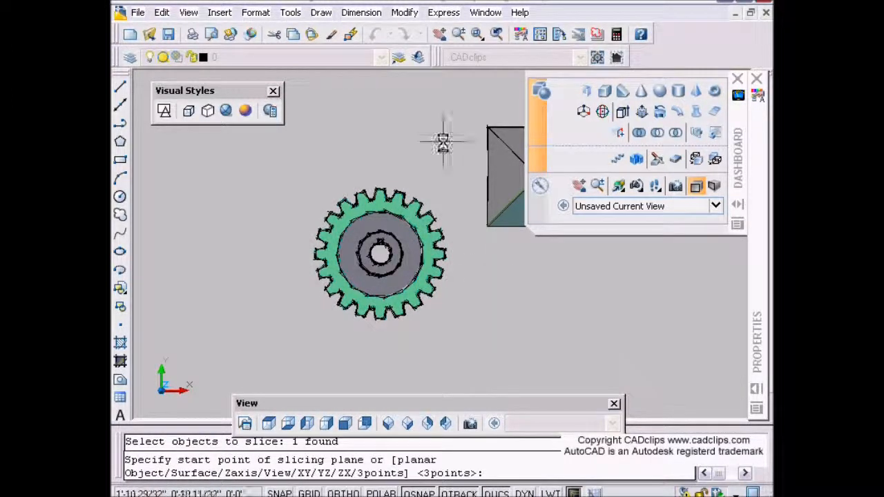
pyautogui.click(380, 158)
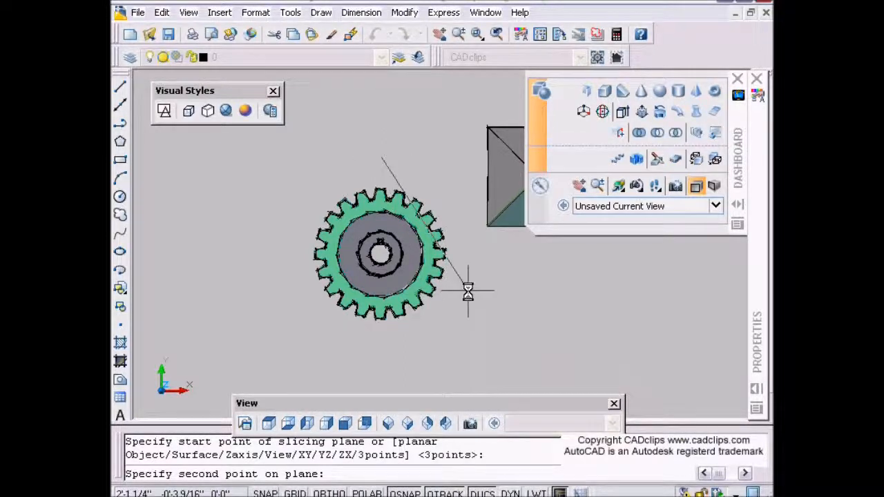
pyautogui.click(445, 343)
pyautogui.press('Return')
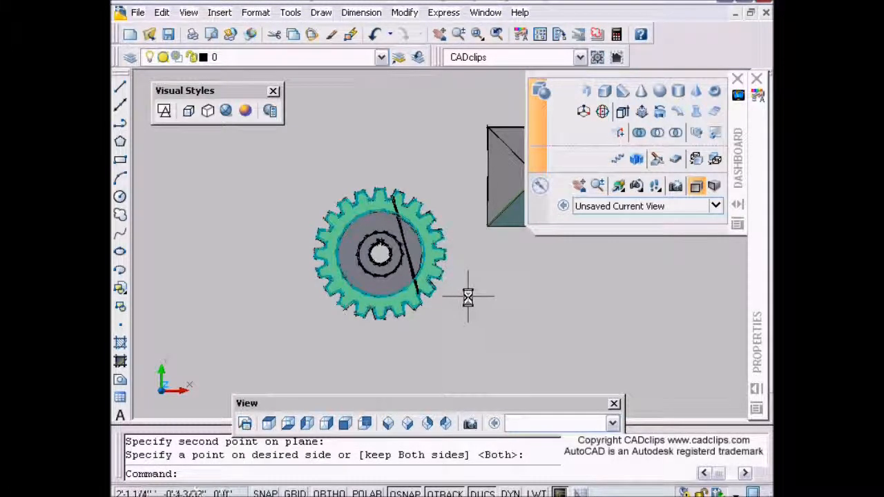
# - Move the smaller cut-off piece of the gear a short distance horizontally away from the main body
pyautogui.write('m')
pyautogui.press('Return')
pyautogui.click(433, 239)
pyautogui.press('Return')
pyautogui.click(499, 279)
pyautogui.click(515, 279)
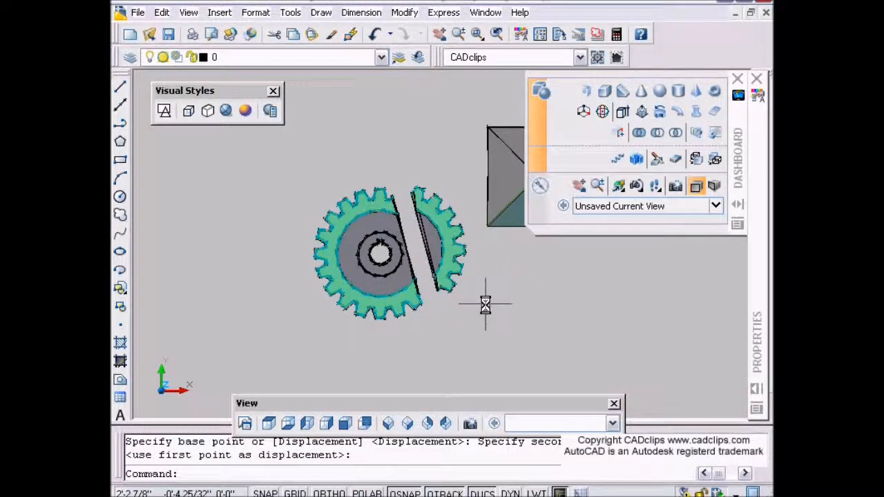
# - Check the two gear pieces in southeast isometric view, and undo the move and the slice
pyautogui.keyDown('shift'); pyautogui.moveTo(513, 374); pyautogui.dragTo(455, 371, button='middle'); pyautogui.keyUp('shift')
pyautogui.click(407, 423)
pyautogui.scroll(5, 430, 339)
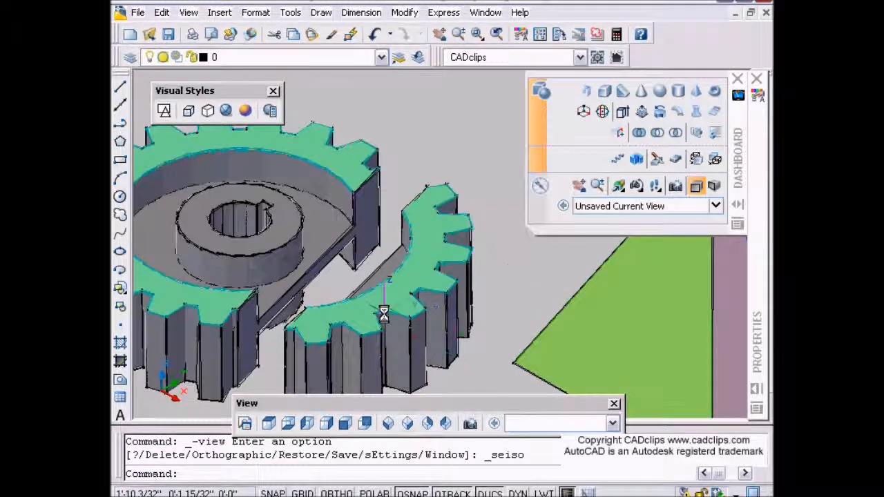
pyautogui.scroll(1, 425, 277)
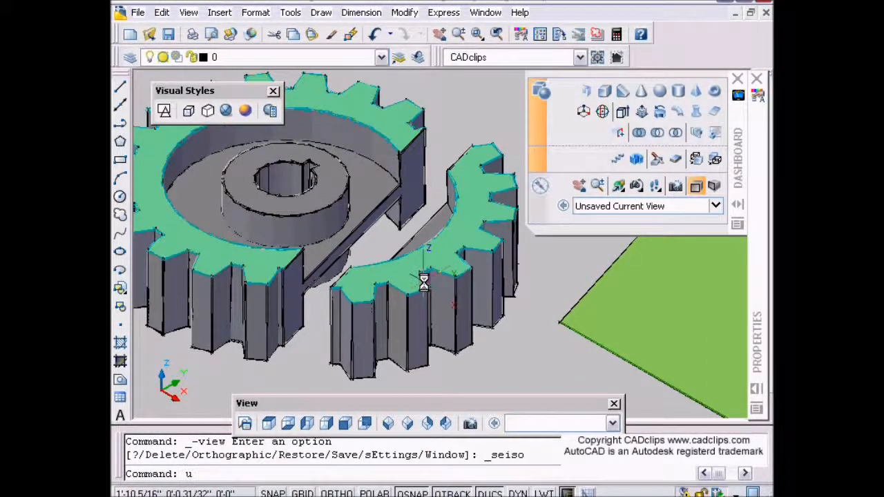
pyautogui.press('Return')
pyautogui.press('Return')
pyautogui.press('Return')
pyautogui.press('Return')
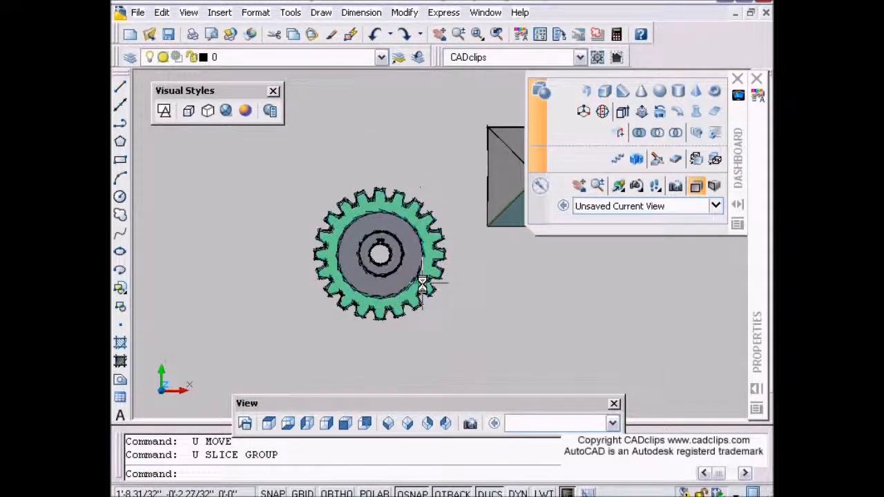
# - Slice the gear vertically through the middle of its uppermost and lowermost teeth, keeping only the left half
pyautogui.click(657, 160)
pyautogui.scroll(2, 395, 231)
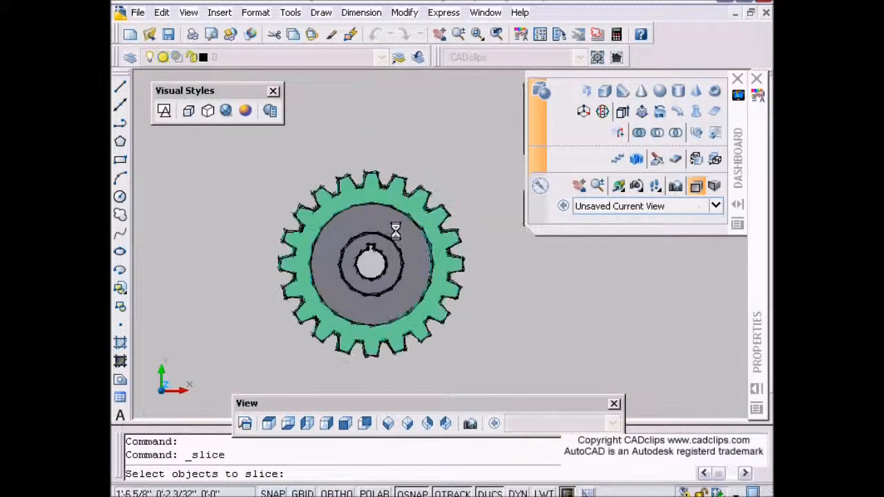
pyautogui.scroll(2, 395, 231)
pyautogui.moveTo(401, 223); pyautogui.dragTo(388, 174, button='middle')
pyautogui.click(392, 109)
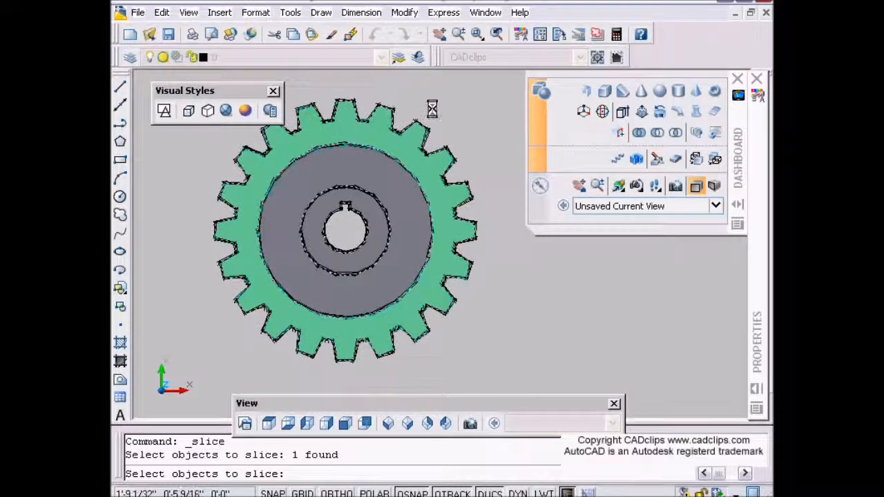
pyautogui.press('Return')
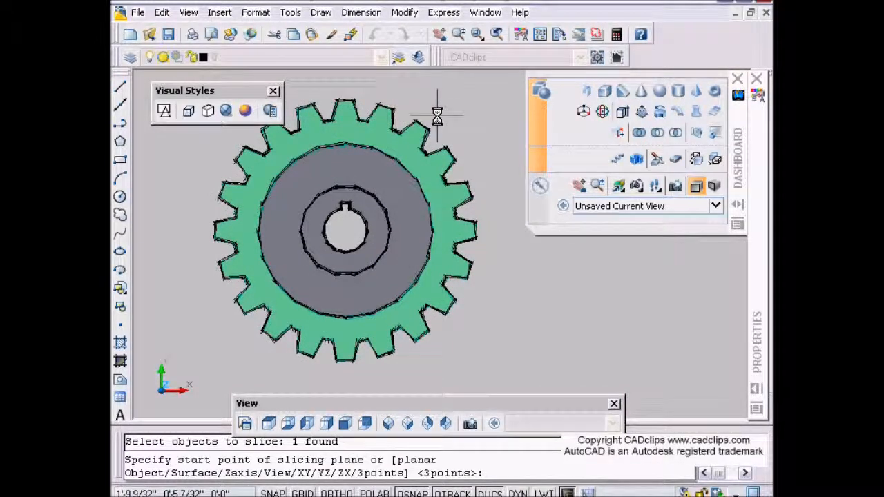
pyautogui.click(345, 103)
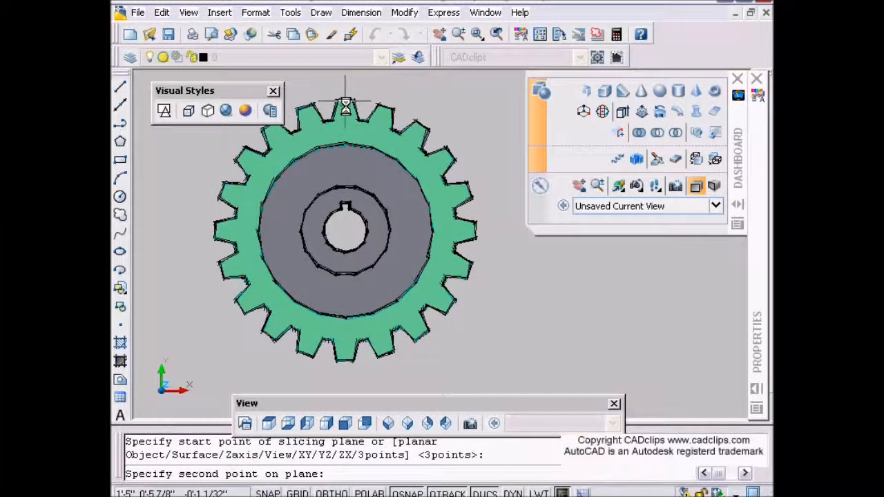
pyautogui.click(345, 358)
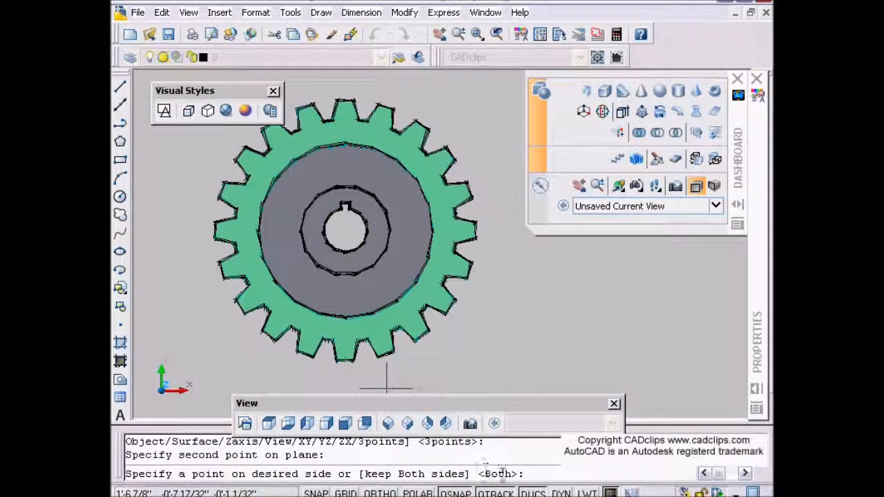
pyautogui.click(214, 215)
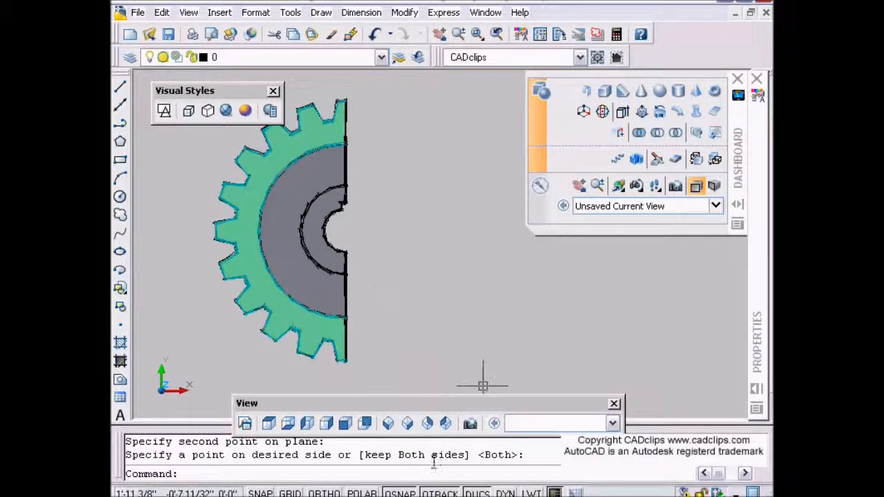
# - Check the half gear in southeast isometric and top views, and undo back to the whole gear
pyautogui.click(408, 423)
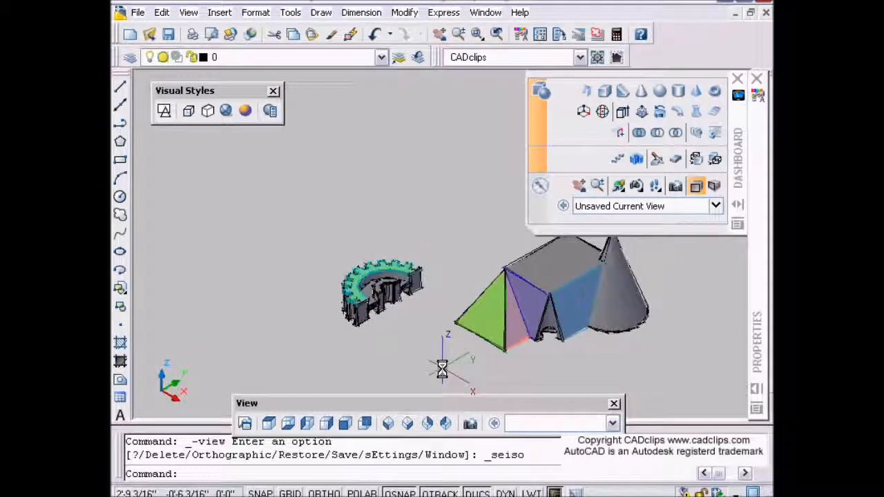
pyautogui.click(268, 423)
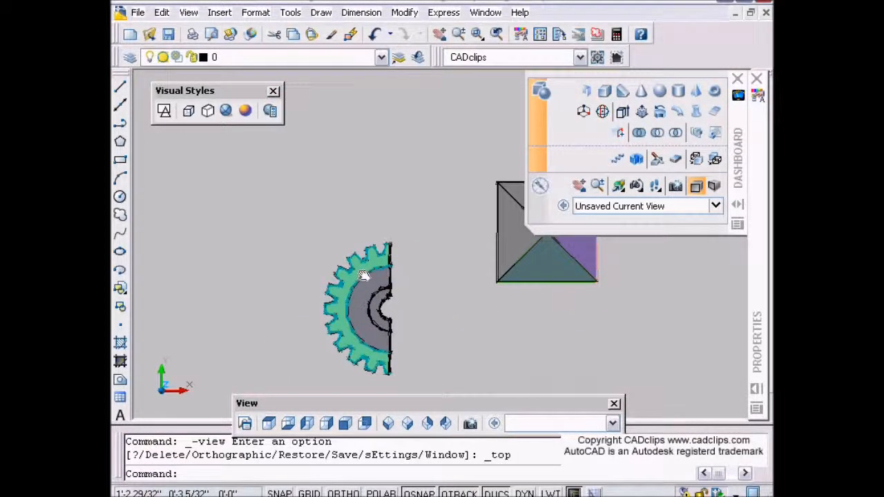
pyautogui.write('u')
pyautogui.press('Return')
pyautogui.press('Return')
pyautogui.press('Return')
pyautogui.press('Return')
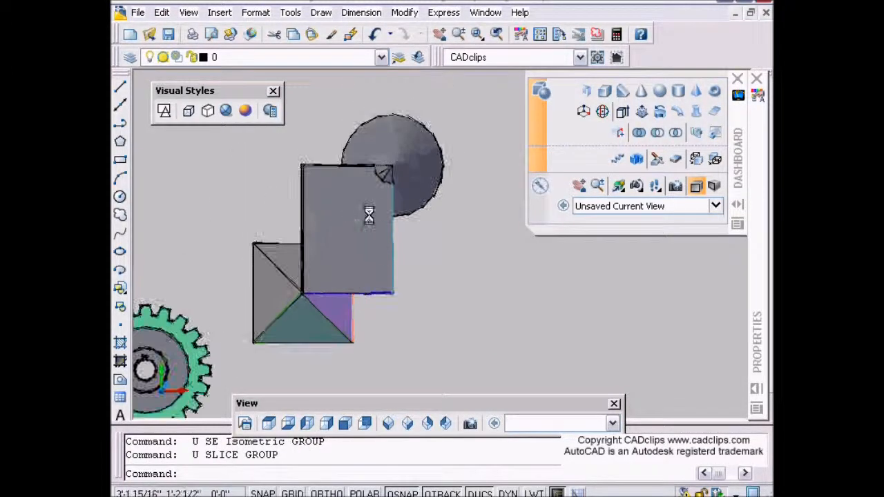
# - Slice the building solid diagonally from below its pyramid to beyond the cone, keeping only the upper-left part
pyautogui.click(655, 160)
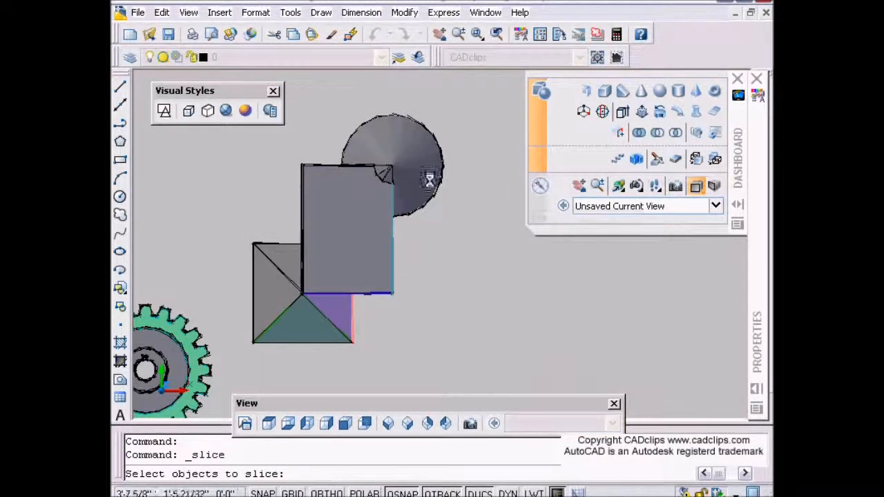
pyautogui.click(391, 178)
pyautogui.click(465, 134)
pyautogui.click(315, 333)
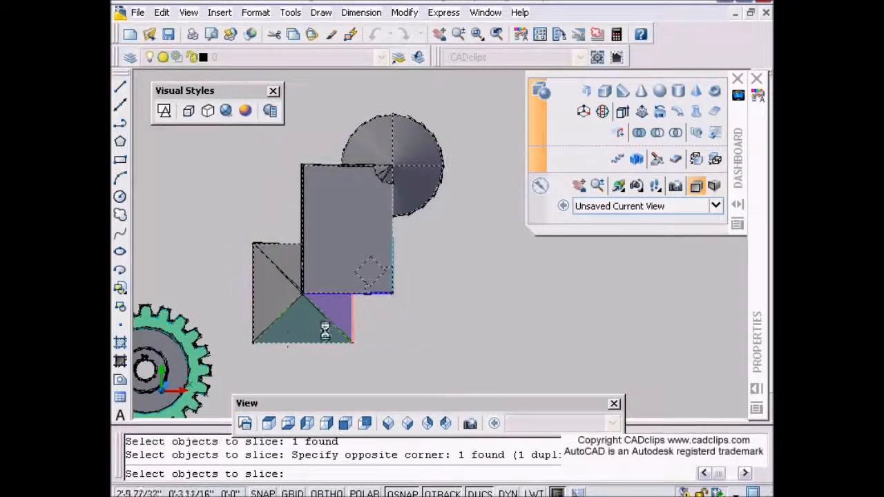
pyautogui.press('Return')
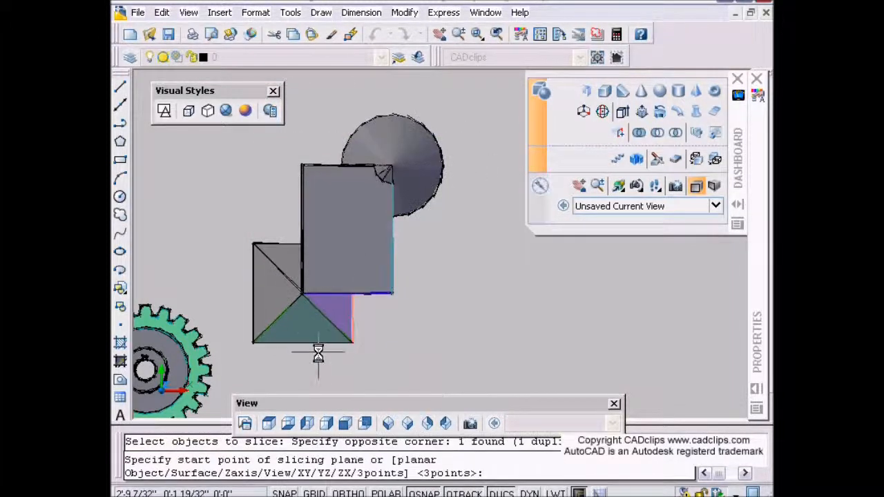
pyautogui.click(268, 382)
pyautogui.click(433, 98)
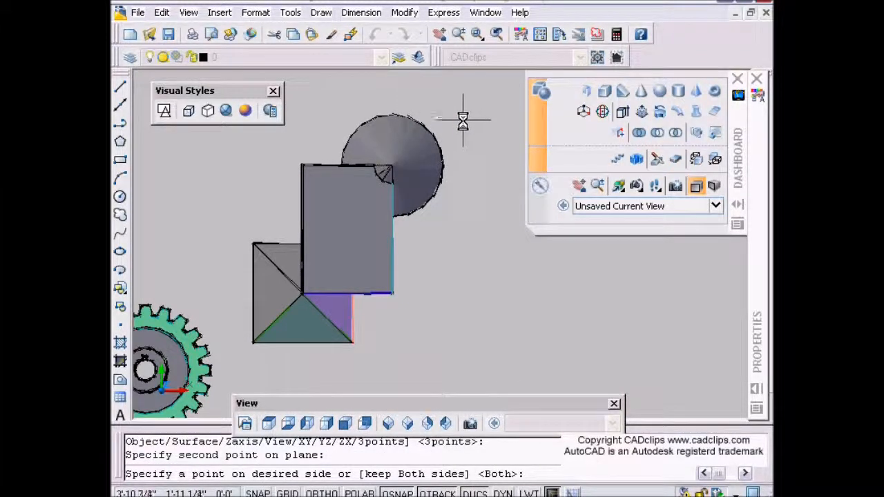
pyautogui.click(308, 176)
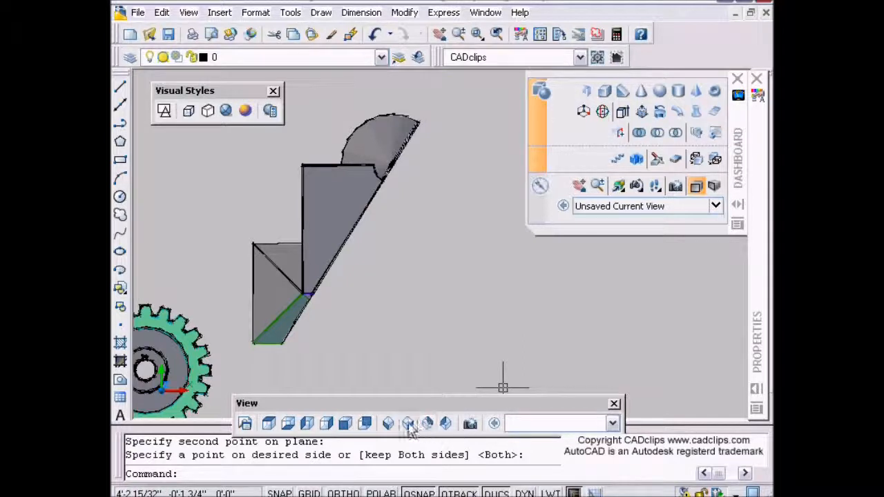
# - Check the cut building solid in southeast isometric view, and undo its diagonal slice
pyautogui.click(407, 423)
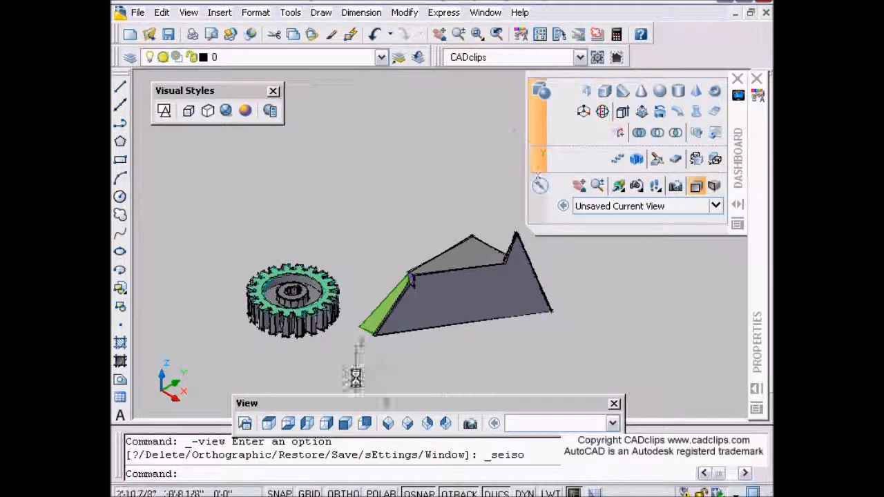
pyautogui.write('u')
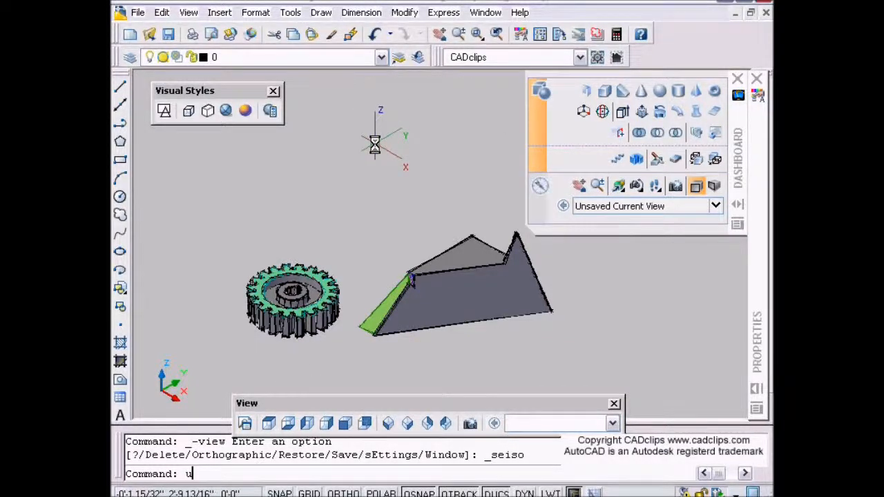
pyautogui.press('Return')
pyautogui.press('Return')
pyautogui.press('Return')
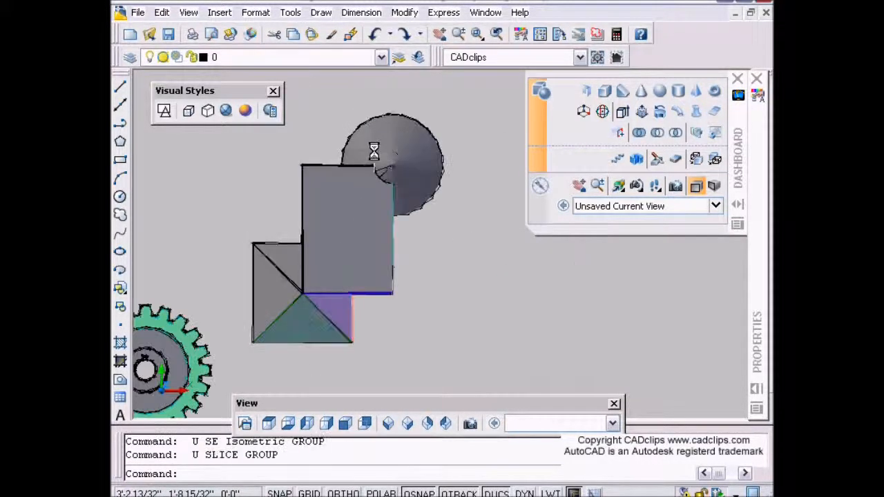
pyautogui.click(656, 160)
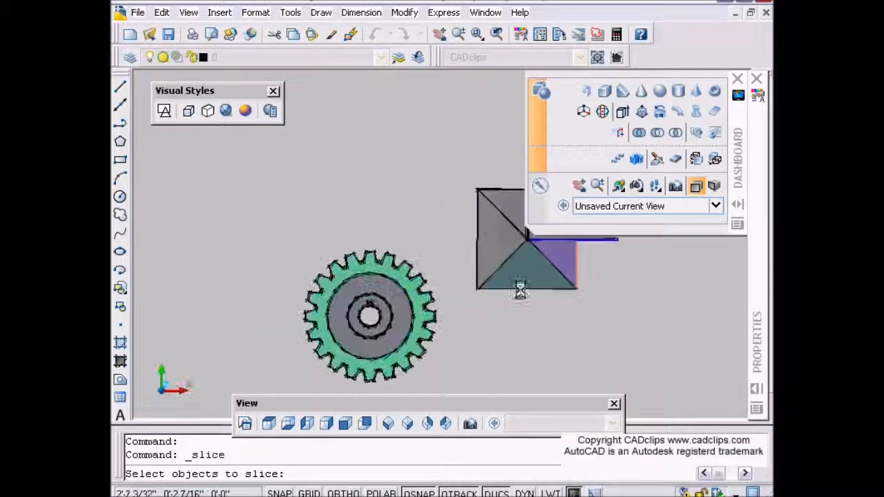
pyautogui.click(403, 268)
pyautogui.press('Return')
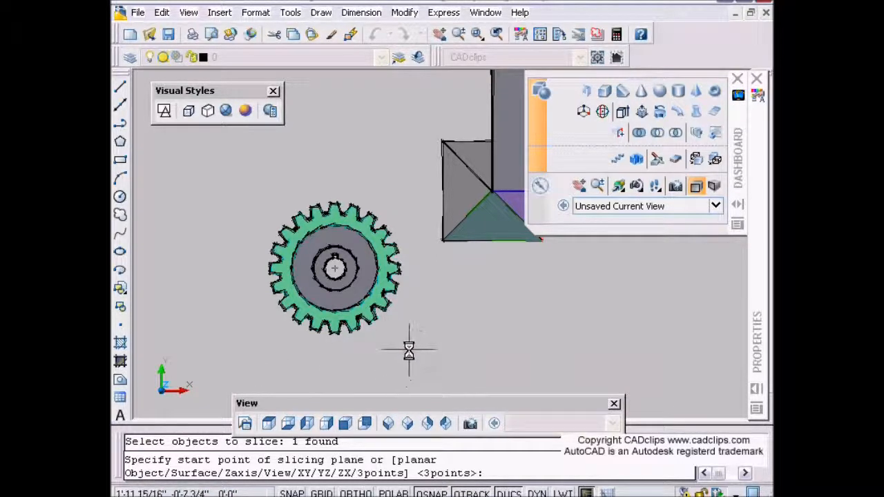
pyautogui.moveTo(406, 339); pyautogui.dragTo(441, 343, button='middle')
pyautogui.scroll(2, 439, 317)
pyautogui.press('Escape')
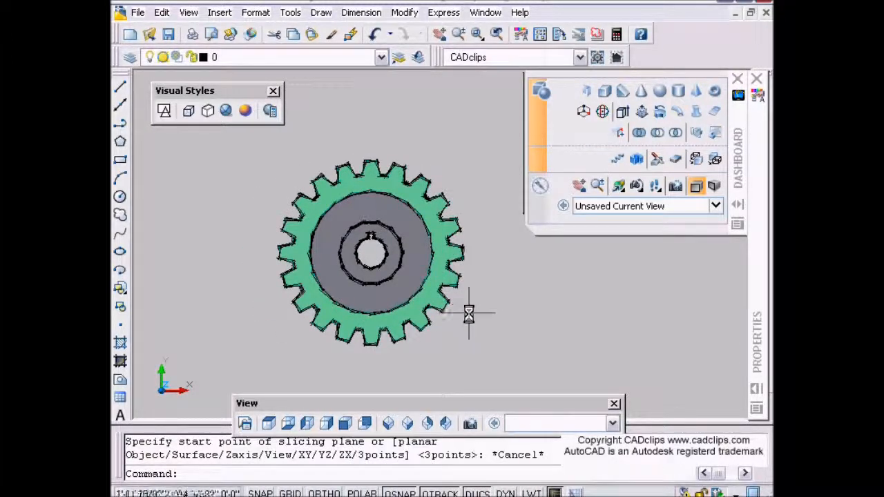
pyautogui.moveTo(440, 288); pyautogui.dragTo(456, 289, button='middle')
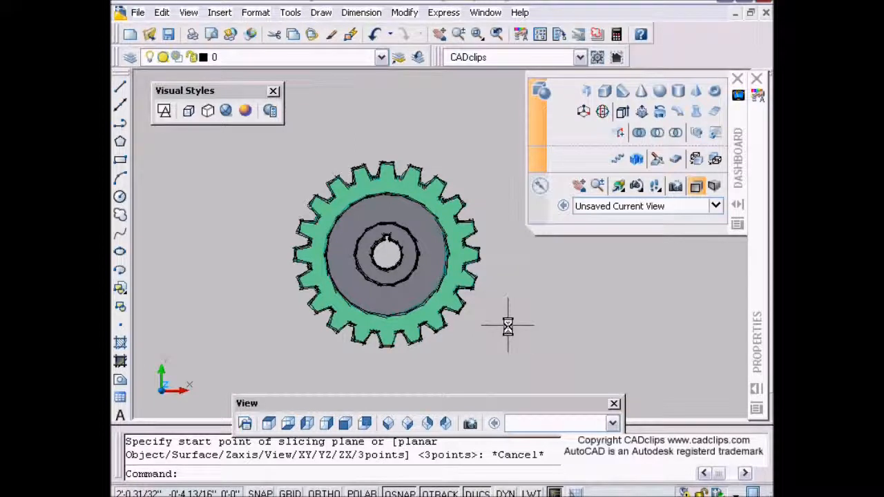
pyautogui.press('Escape')
pyautogui.write('l')
pyautogui.press('Return')
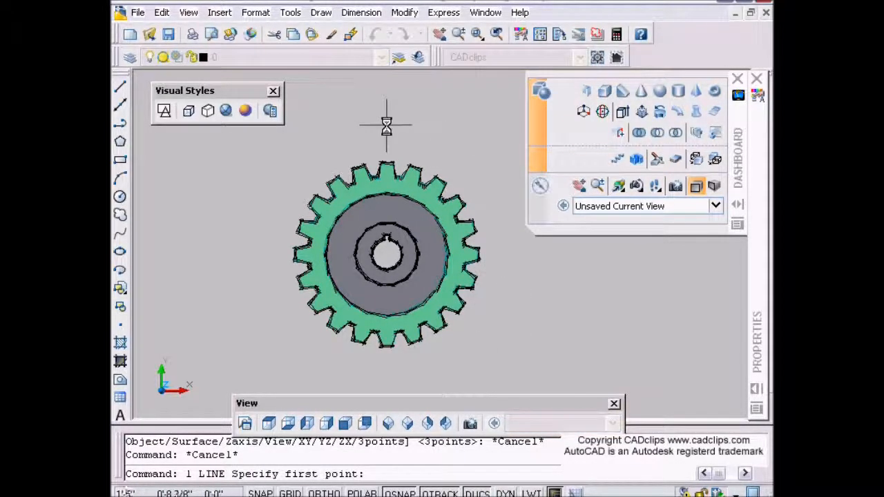
pyautogui.click(383, 125)
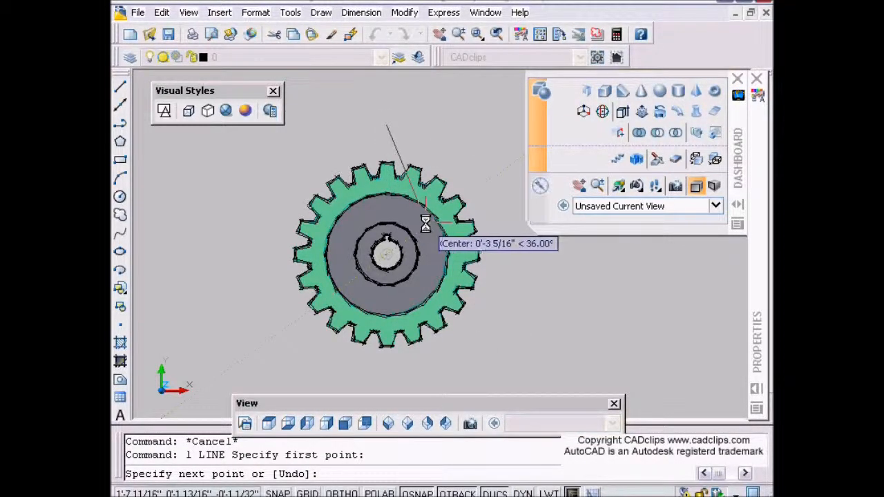
pyautogui.press('Escape')
pyautogui.press('Escape')
# - Draw an orthogonal L-shaped polyline from above the gear's uppermost tooth down to its centre, and horizontally out past its right-hand teeth
pyautogui.write('pl')
pyautogui.press('Return')
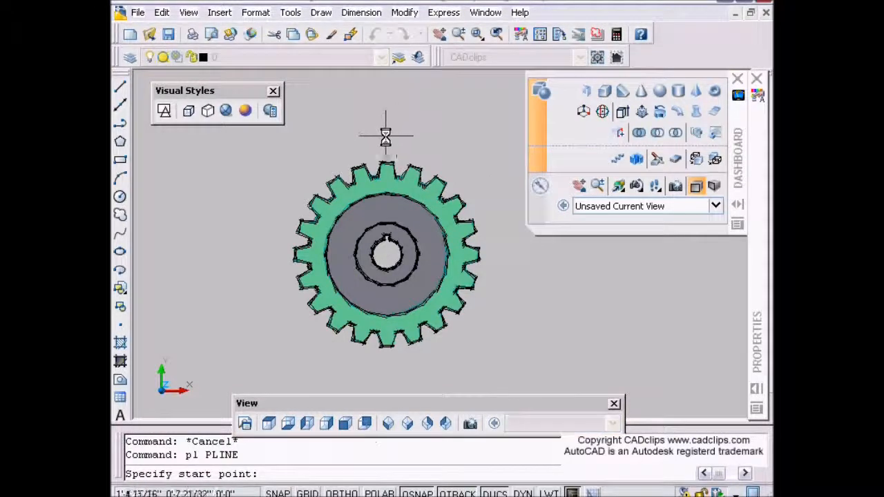
pyautogui.click(385, 136)
pyautogui.press('F8')
pyautogui.scroll(2, 390, 254)
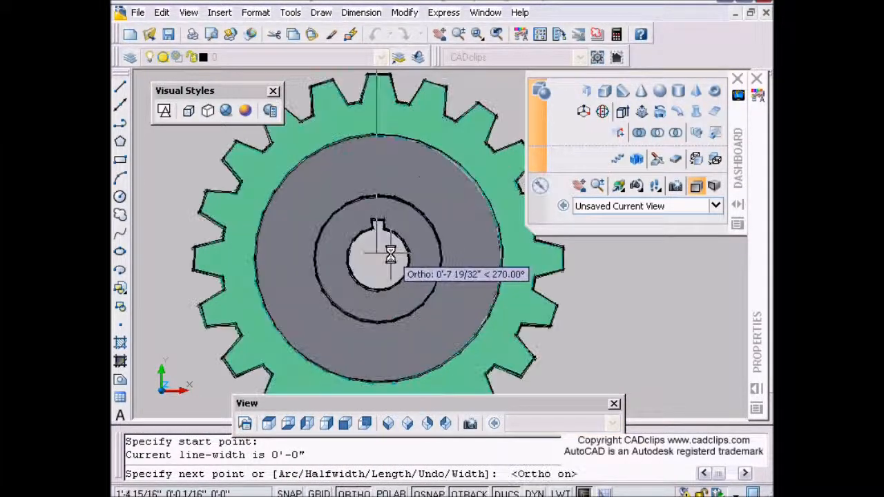
pyautogui.click(377, 263)
pyautogui.moveTo(414, 278); pyautogui.dragTo(278, 279, button='middle')
pyautogui.click(502, 279)
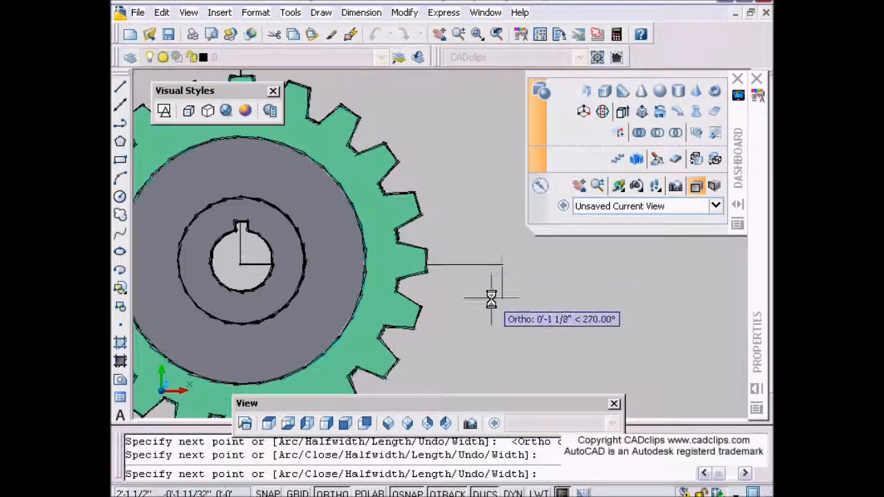
pyautogui.scroll(-2, 490, 298)
pyautogui.press('Escape')
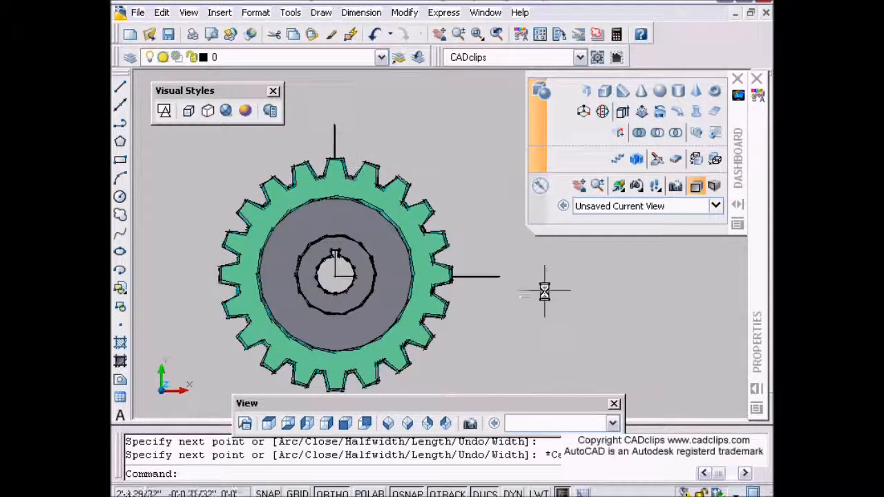
# - Try to slice the gear using the L-shaped polyline as the planar object, picking a point on the gear's lower left to keep
pyautogui.click(656, 158)
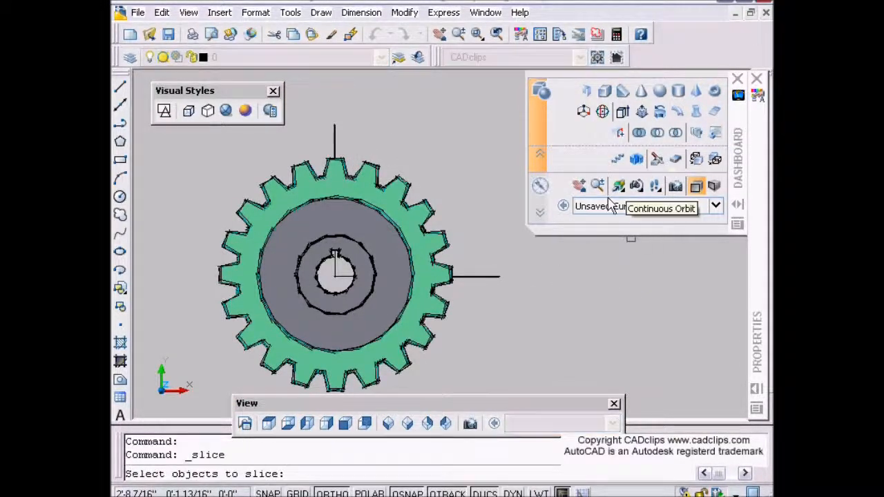
pyautogui.click(421, 199)
pyautogui.press('Return')
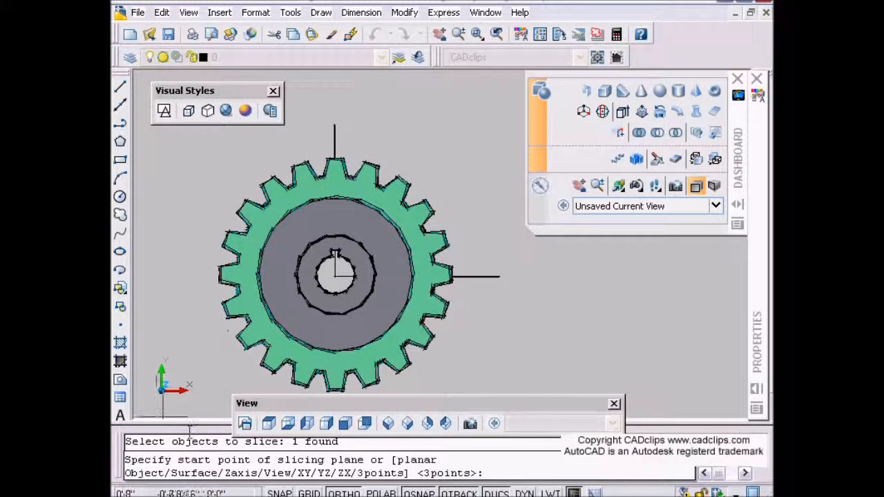
pyautogui.write('o')
pyautogui.press('Return')
pyautogui.click(334, 134)
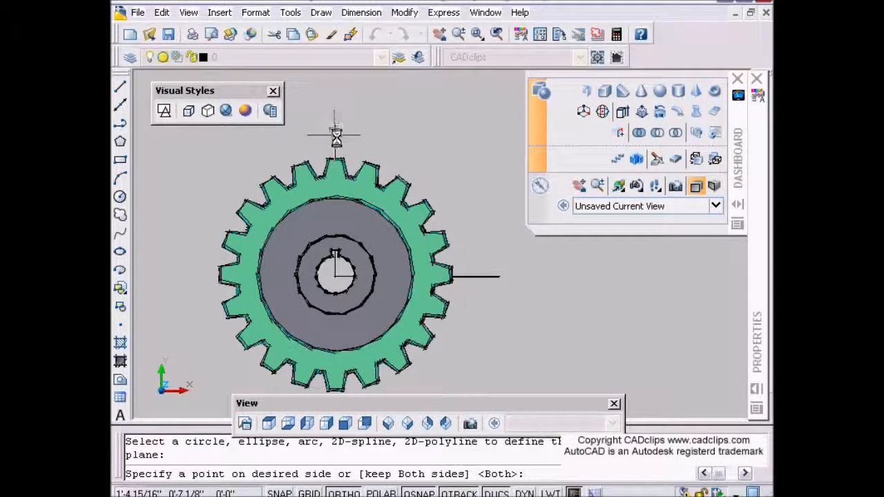
pyautogui.click(303, 316)
pyautogui.click(286, 342)
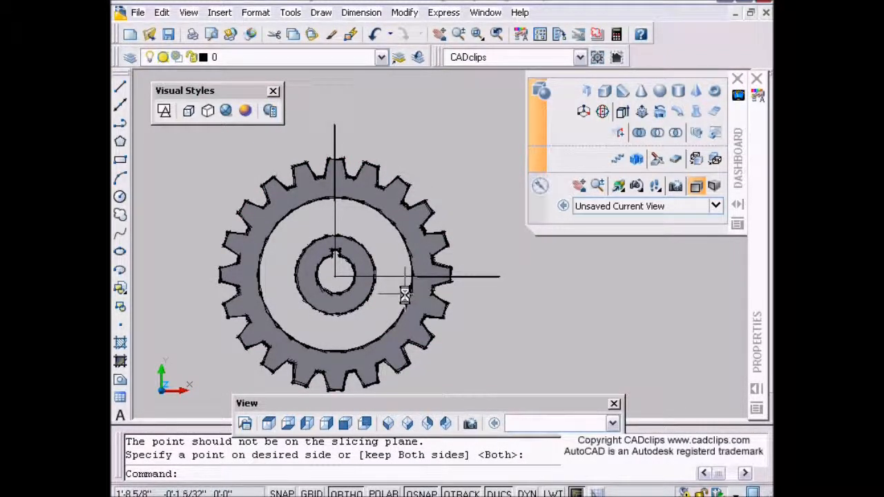
# - Undo the gear slice made with the polyline
pyautogui.write('u')
pyautogui.press('Return')
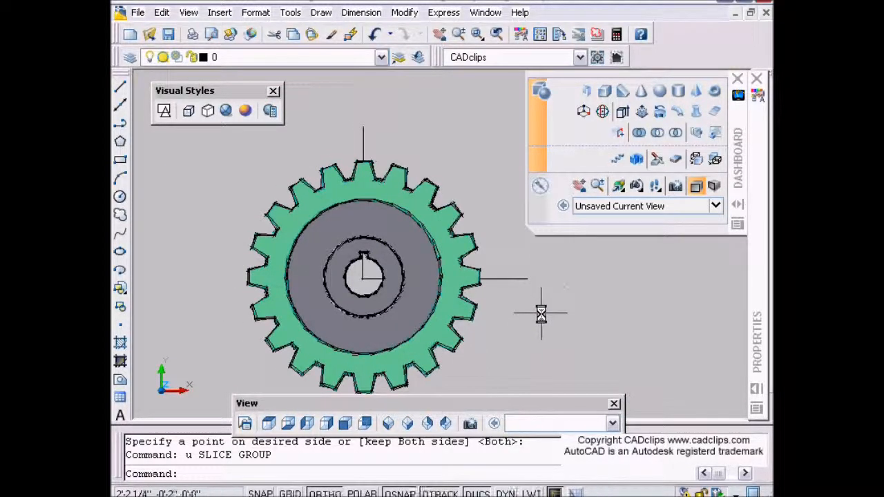
pyautogui.press('Escape')
pyautogui.press('Escape')
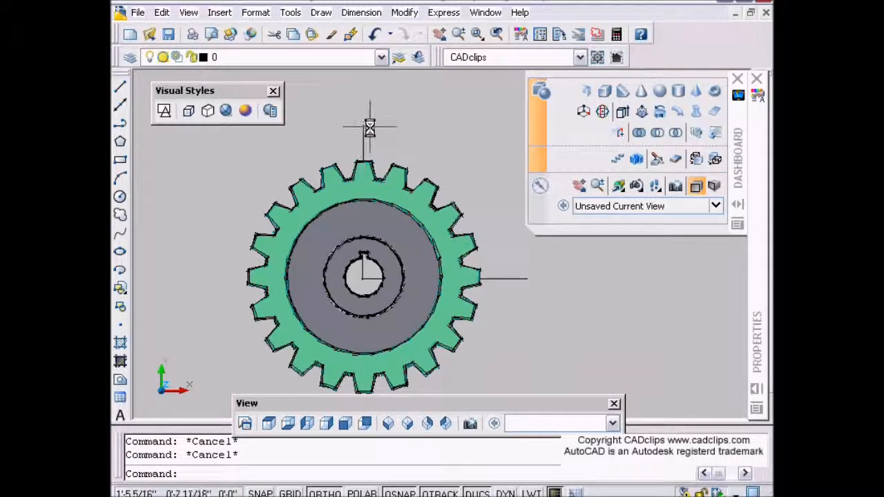
pyautogui.click(497, 280)
pyautogui.press('Escape')
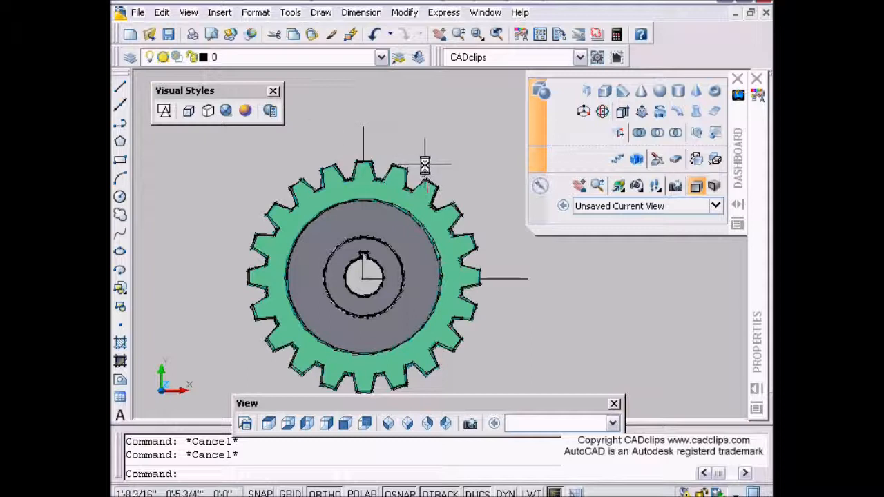
# - Erase the L-shaped polyline lying over the gear
pyautogui.scroll(-3, 424, 162)
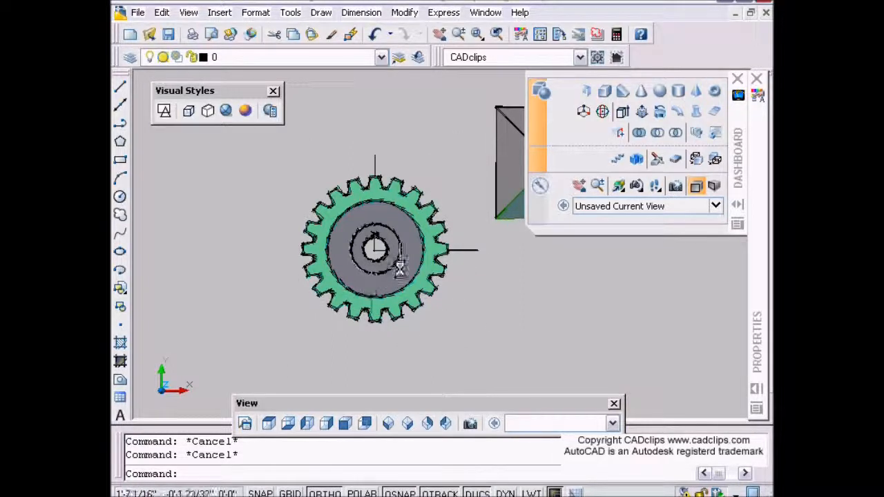
pyautogui.scroll(2, 387, 190)
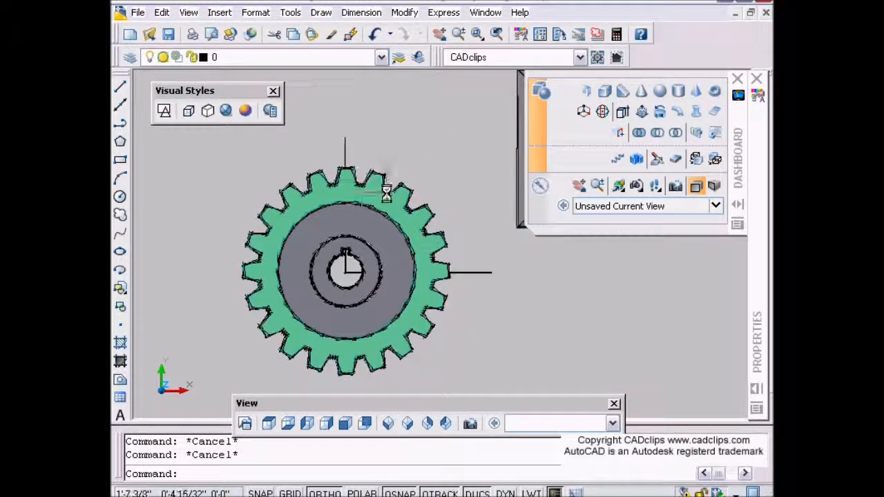
pyautogui.moveTo(386, 193); pyautogui.dragTo(367, 200, button='middle')
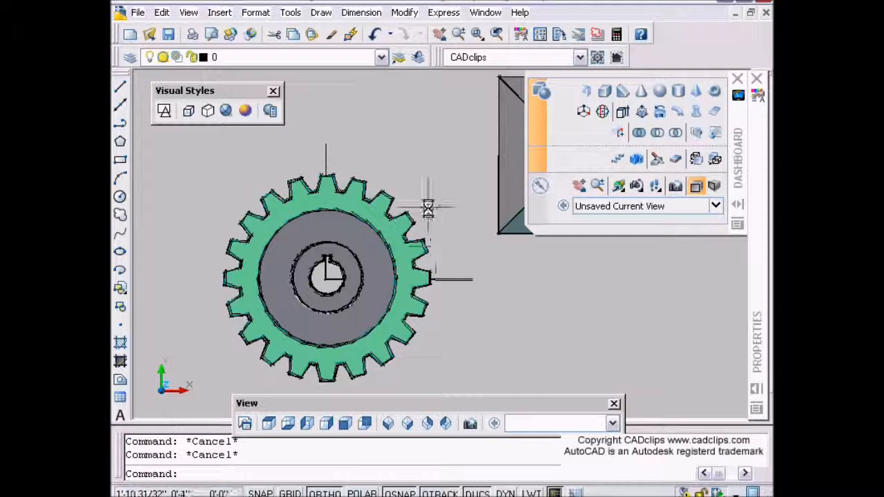
pyautogui.moveTo(483, 271); pyautogui.dragTo(518, 259, button='middle')
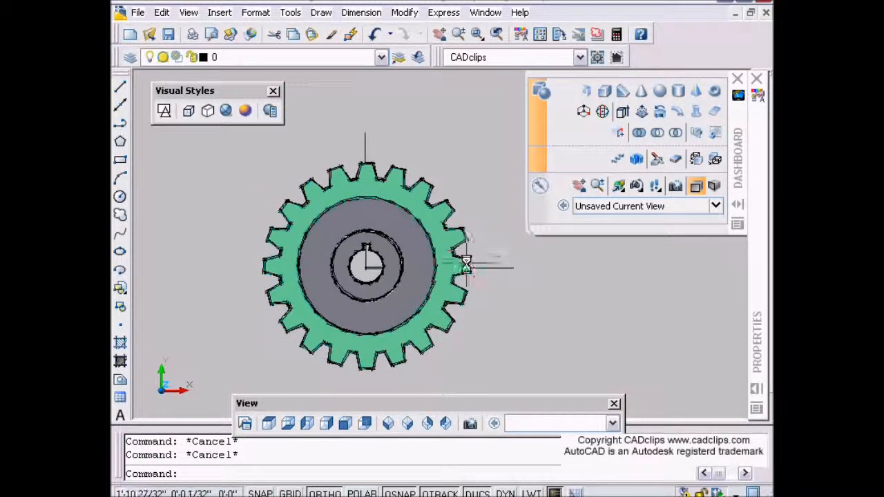
pyautogui.write('e')
pyautogui.press('Return')
pyautogui.click(366, 142)
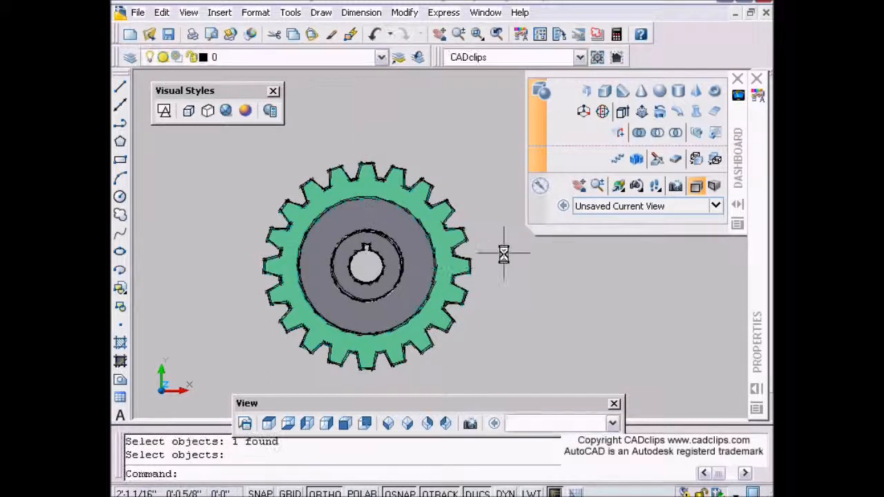
# - Slice the gear vertically through the middle of its uppermost and lowermost teeth, keeping both halves
pyautogui.moveTo(497, 261)
pyautogui.mouseDown(button='middle')
pyautogui.moveTo(502, 249)
pyautogui.moveTo(477, 274)
pyautogui.mouseUp(button='middle')
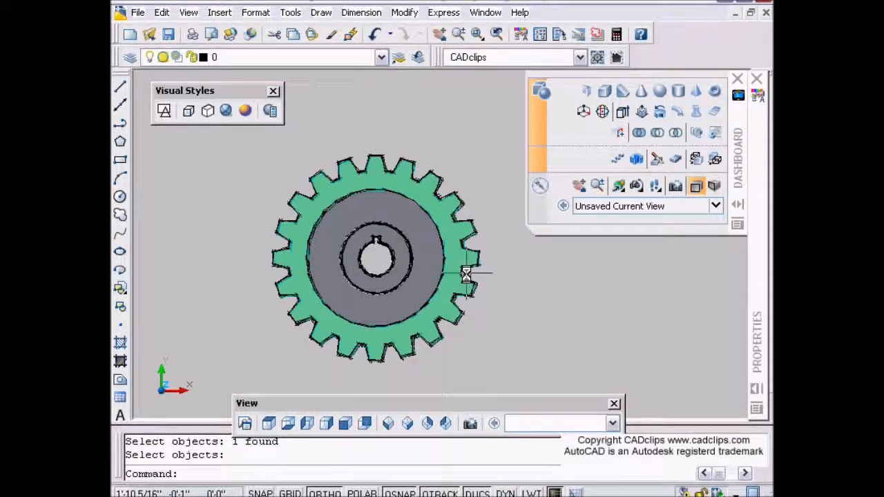
pyautogui.click(657, 158)
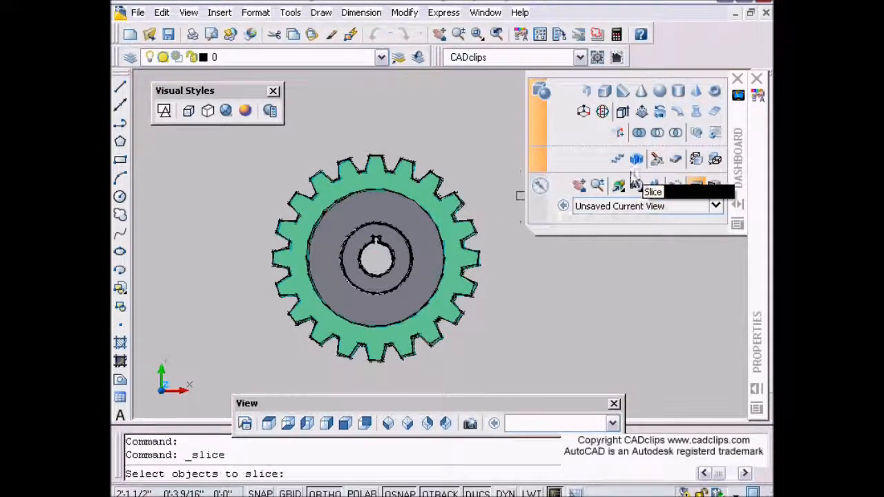
pyautogui.click(439, 181)
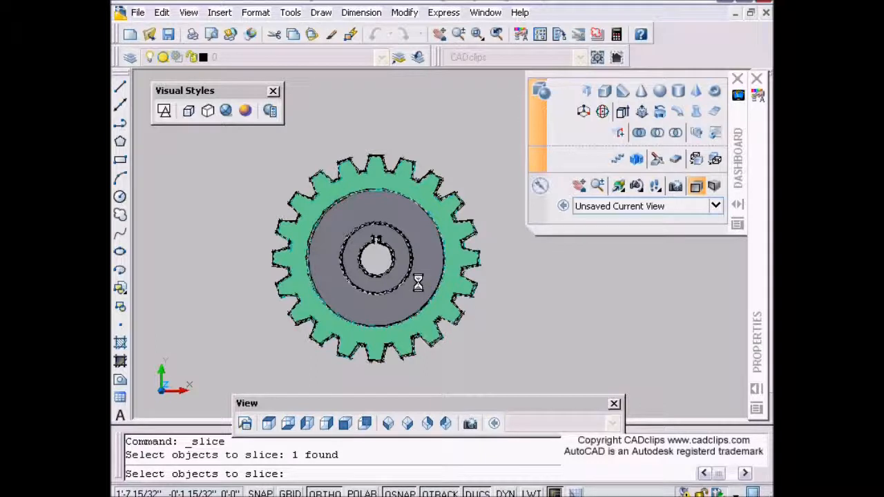
pyautogui.press('Return')
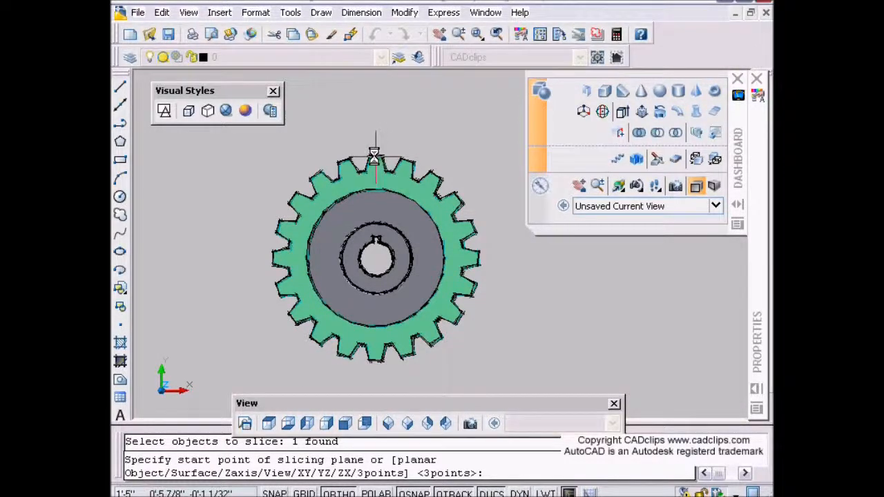
pyautogui.click(373, 155)
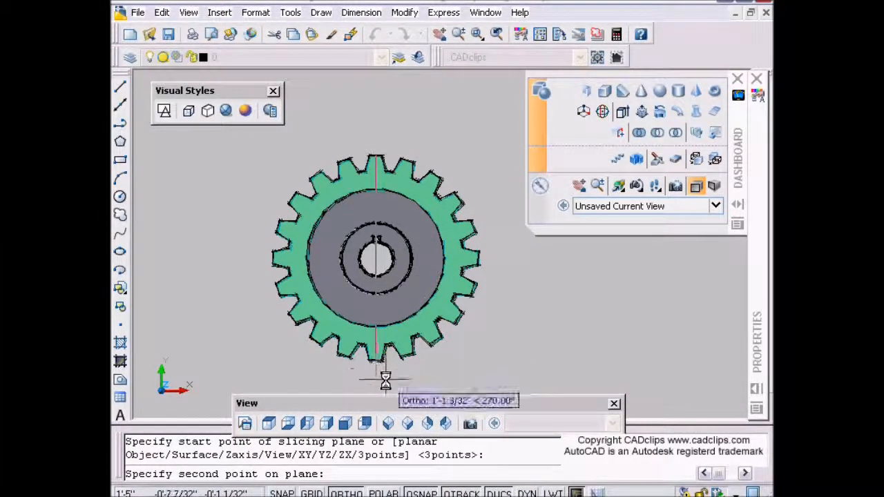
pyautogui.click(387, 376)
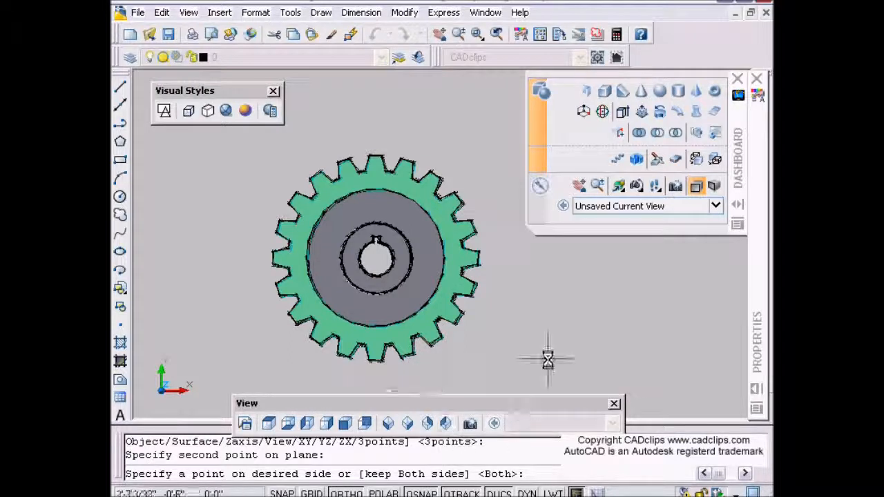
pyautogui.press('Return')
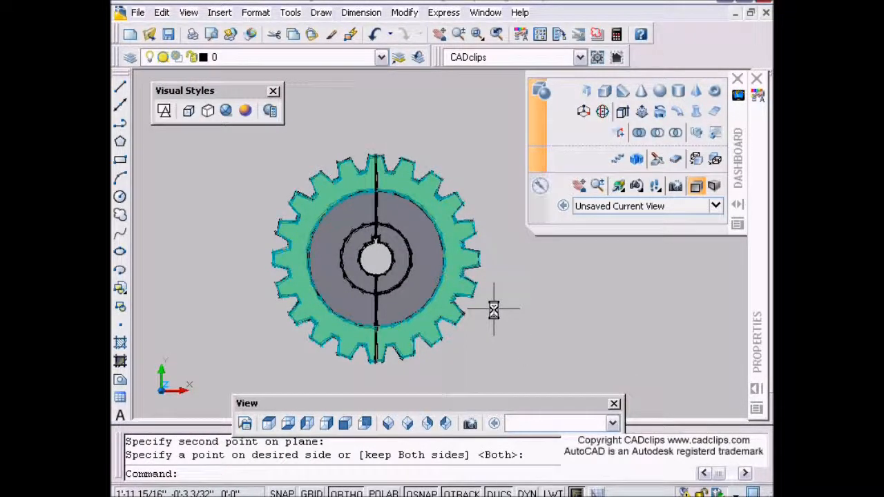
# - Rotate the right half of the gear by 270° about the gear's centre, so it overlaps the left half and opens the upper-right quarter
pyautogui.press('Escape')
pyautogui.write('ro')
pyautogui.press('Return')
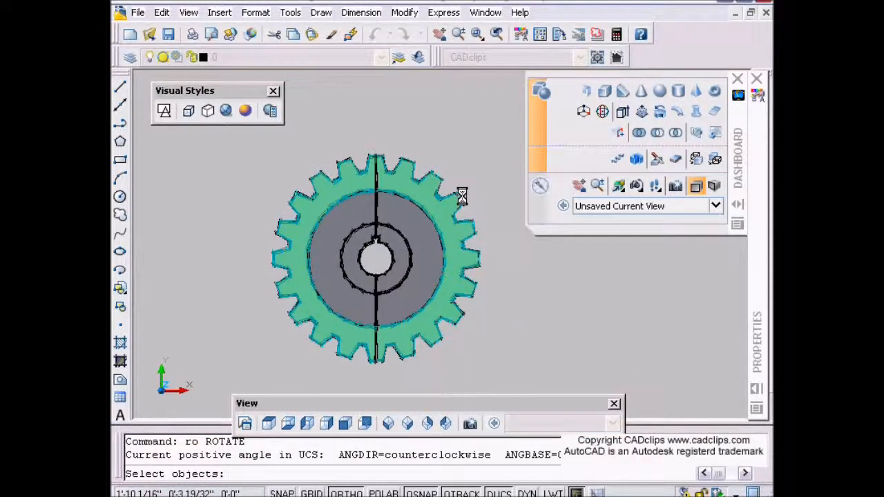
pyautogui.click(455, 199)
pyautogui.press('Return')
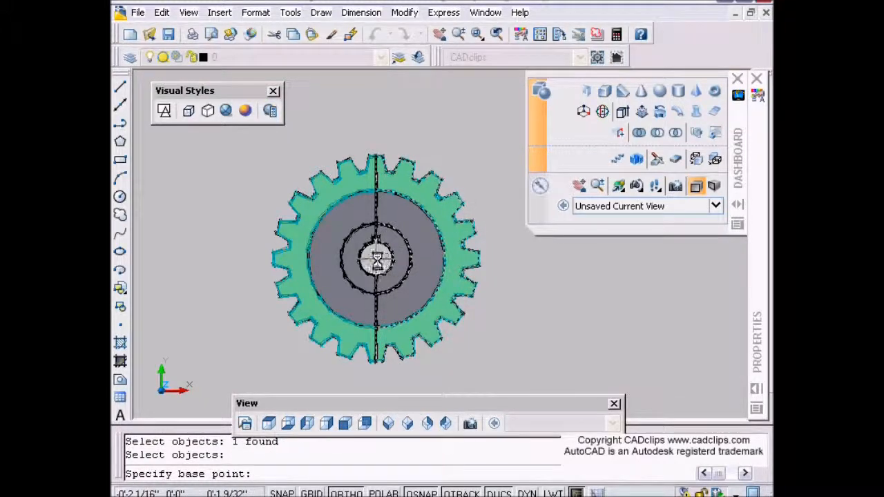
pyautogui.click(377, 259)
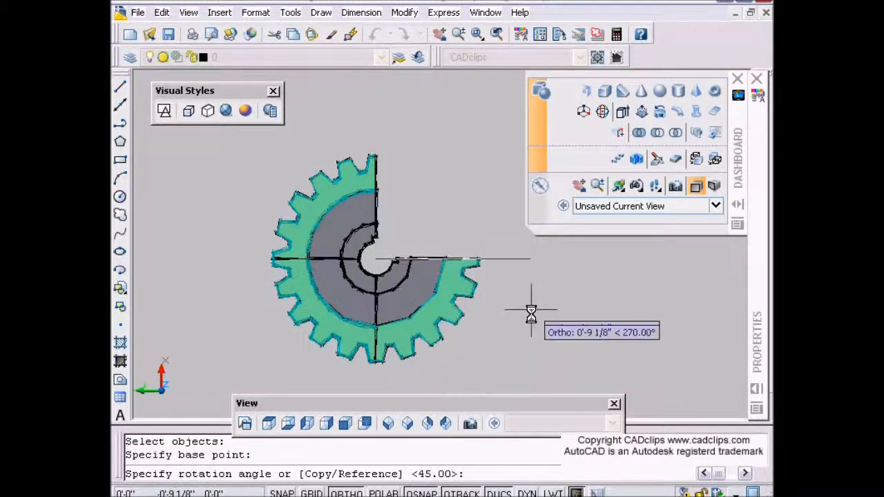
pyautogui.click(613, 324)
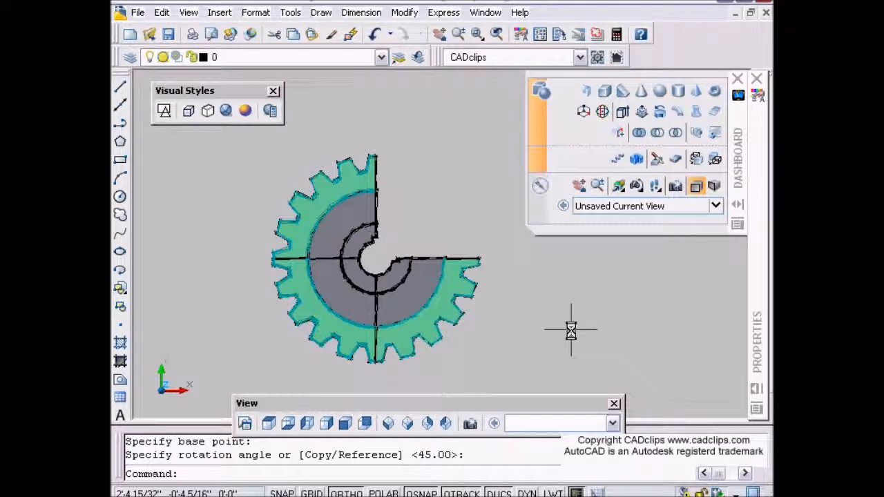
# - Union the left half and the rotated half of the gear into one three-quarter solid
pyautogui.click(639, 133)
pyautogui.click(365, 166)
pyautogui.click(438, 291)
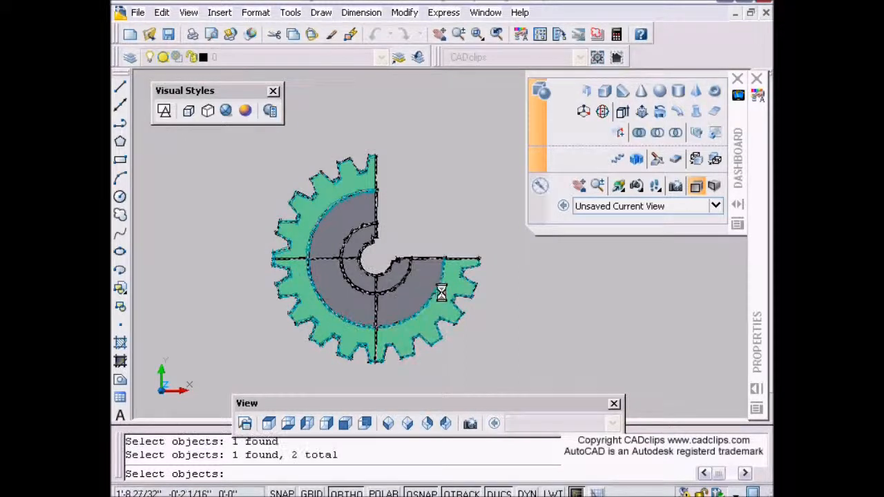
pyautogui.press('Return')
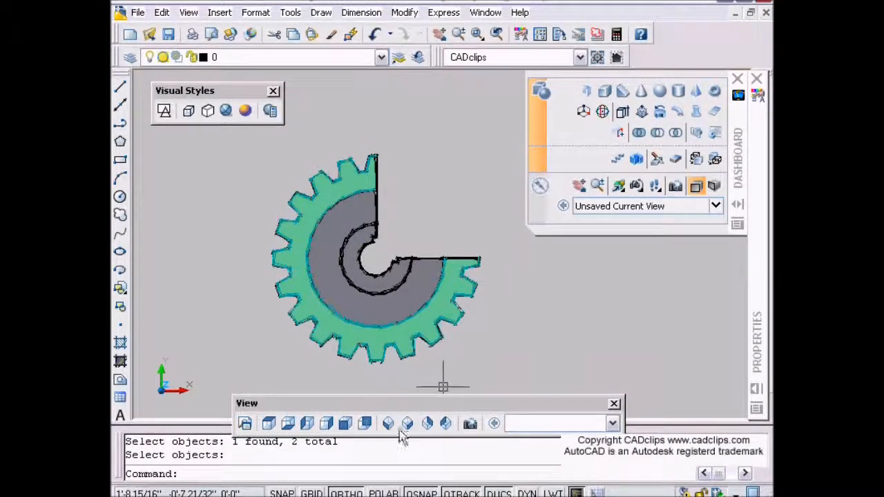
# - Examine the cutaway gear up close in northeast isometric view, and show it in 3D and 2D wireframe visual styles
pyautogui.click(427, 423)
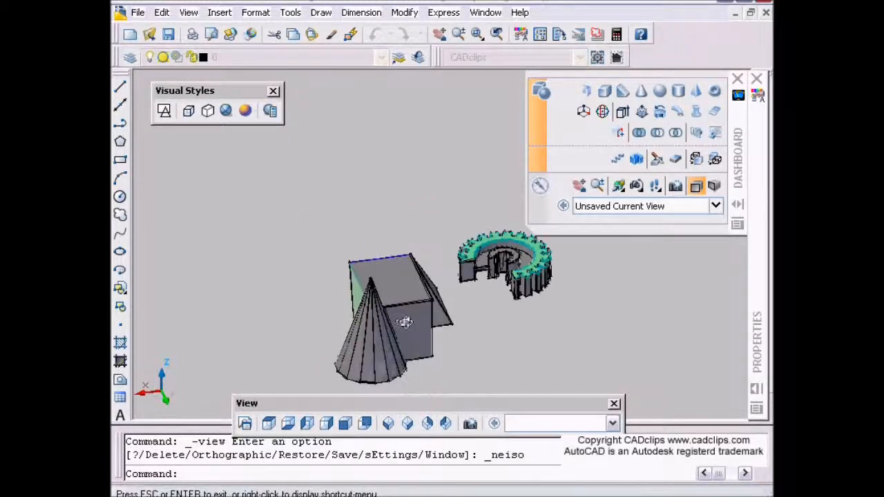
pyautogui.scroll(5, 481, 299)
pyautogui.moveTo(479, 296); pyautogui.dragTo(399, 336, button='middle')
pyautogui.scroll(4, 400, 331)
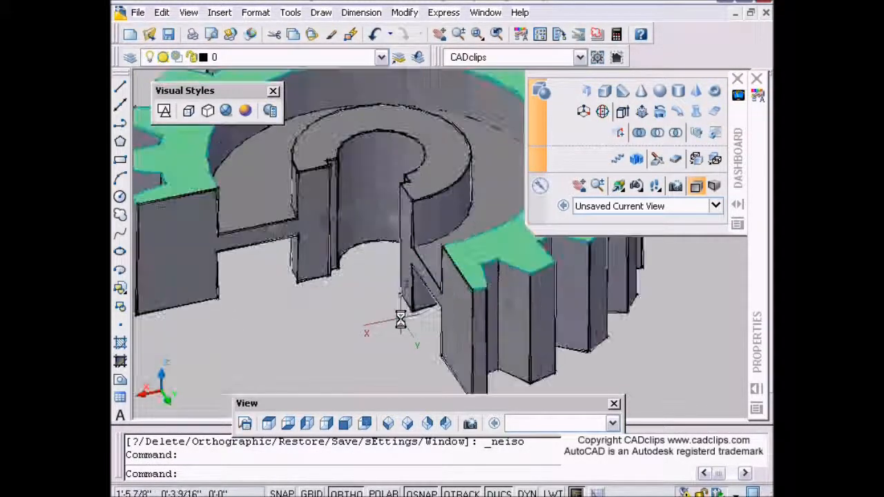
pyautogui.scroll(-3, 408, 316)
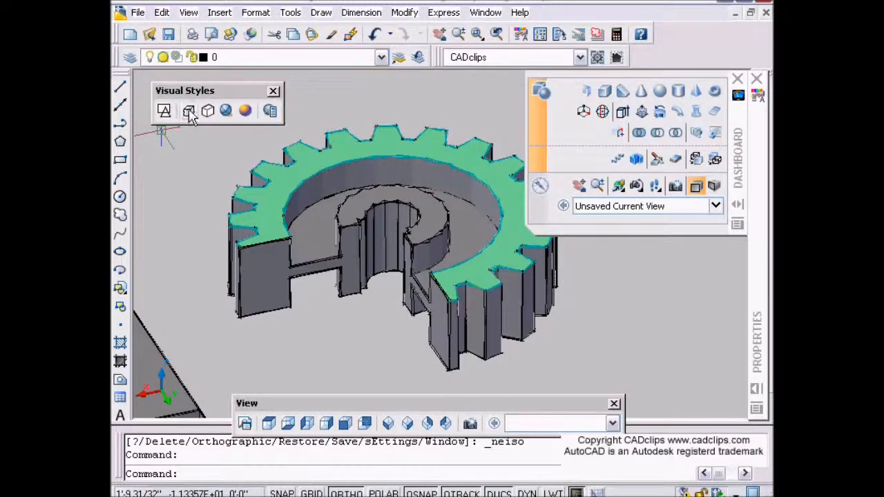
pyautogui.click(189, 112)
pyautogui.click(164, 111)
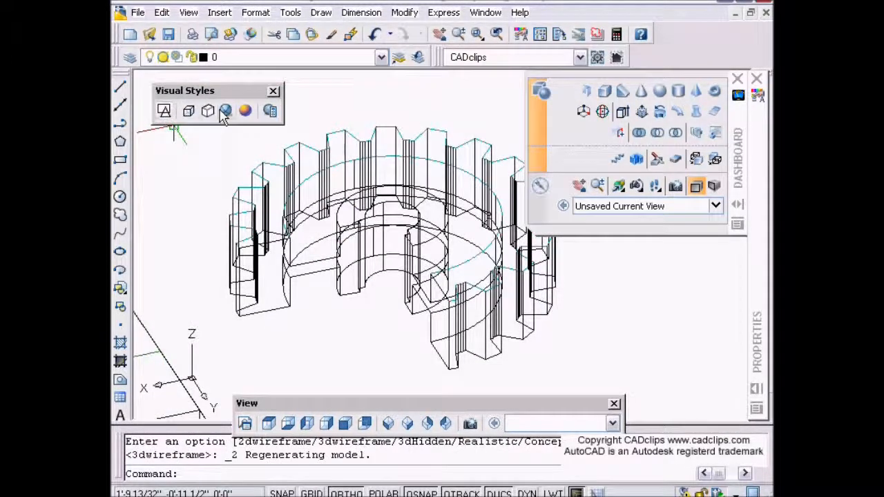
# - Show the cutaway gear in Realistic and 3D Hidden visual styles and view it from a different angle with the neighbouring solids
pyautogui.click(227, 111)
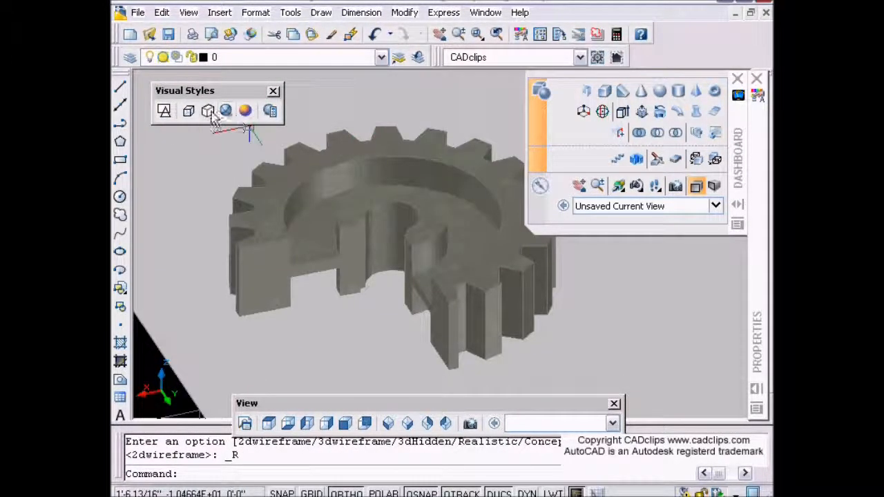
pyautogui.click(209, 112)
pyautogui.keyDown('shift'); pyautogui.moveTo(381, 265); pyautogui.dragTo(424, 274, button='middle'); pyautogui.keyUp('shift')
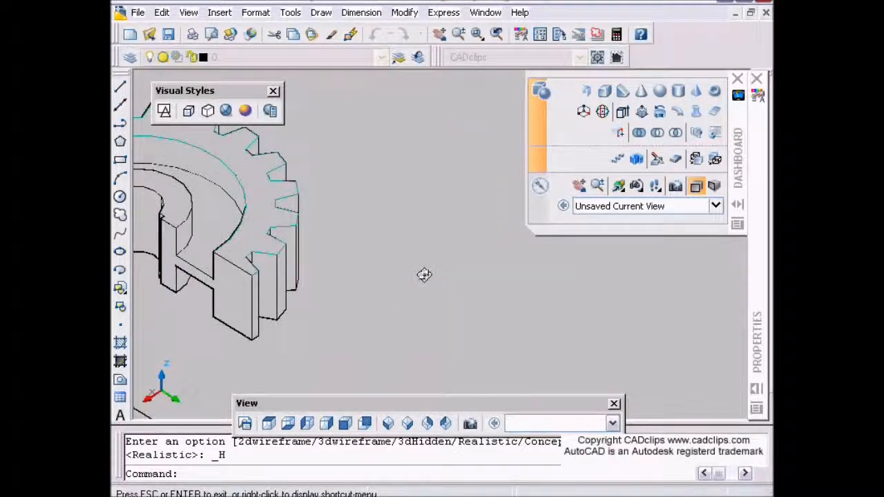
pyautogui.scroll(-6, 423, 273)
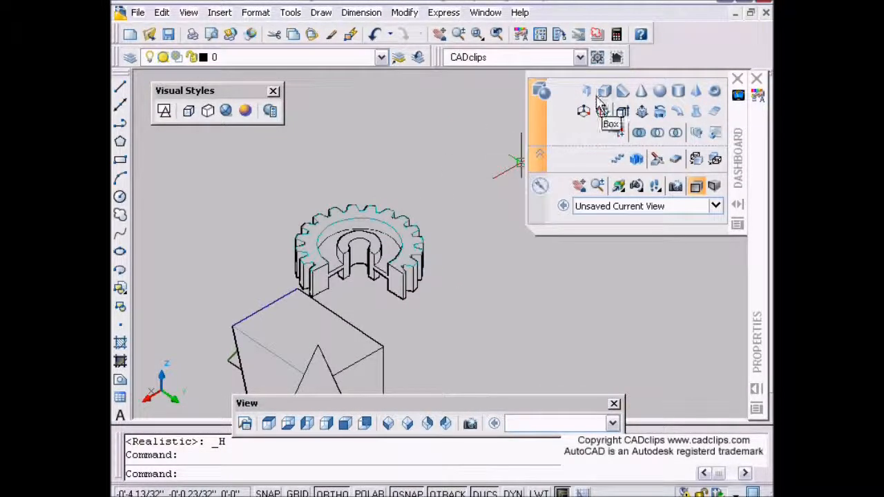
# - In top view, try to slice the pyramid using the Surface option to define the cutting plane
pyautogui.click(269, 423)
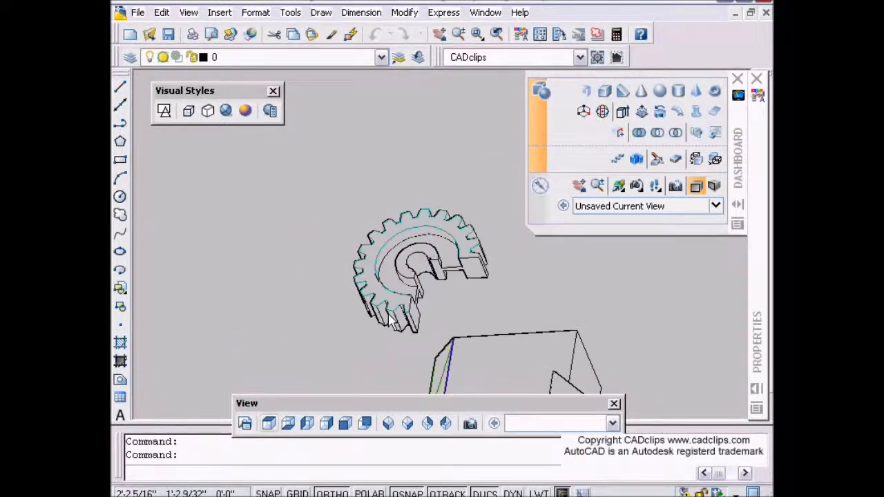
pyautogui.scroll(3, 399, 306)
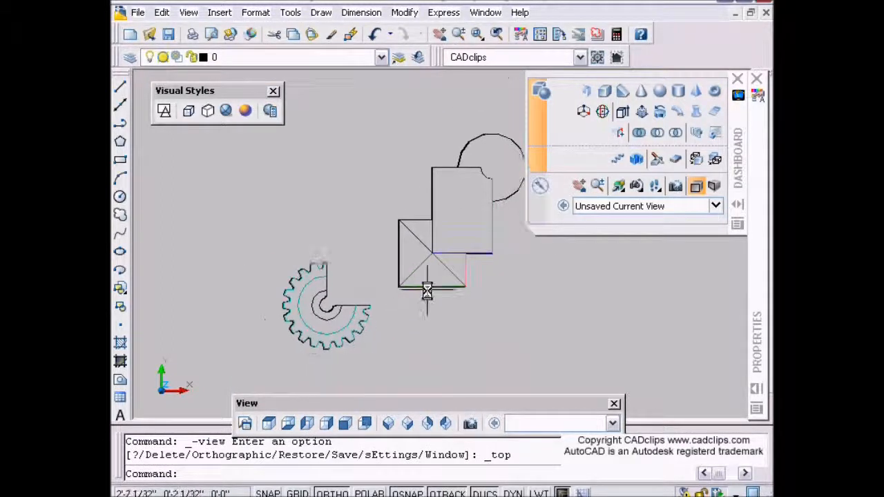
pyautogui.moveTo(392, 327)
pyautogui.mouseDown(button='middle')
pyautogui.moveTo(430, 320)
pyautogui.moveTo(383, 315)
pyautogui.moveTo(396, 313)
pyautogui.mouseUp(button='middle')
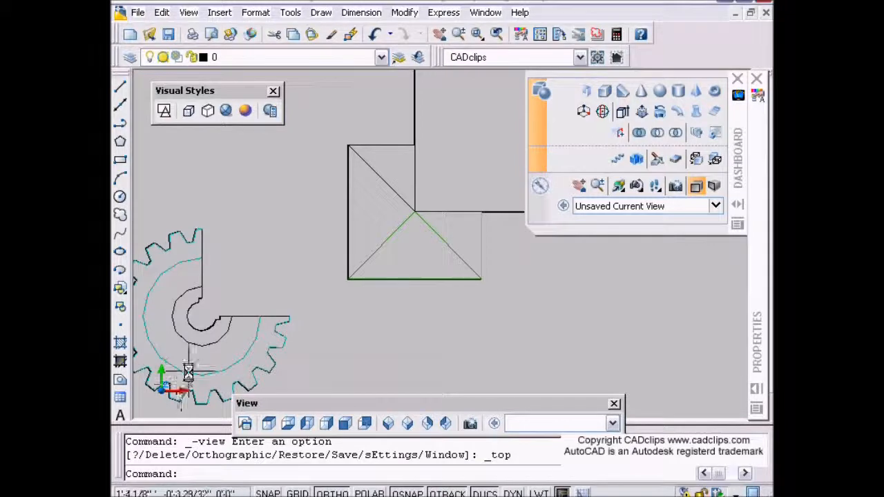
pyautogui.click(655, 160)
pyautogui.click(388, 279)
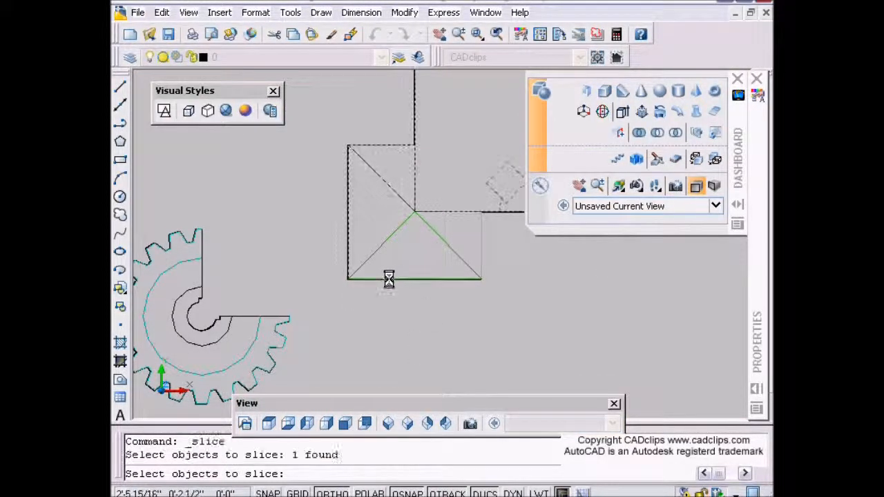
pyautogui.press('Return')
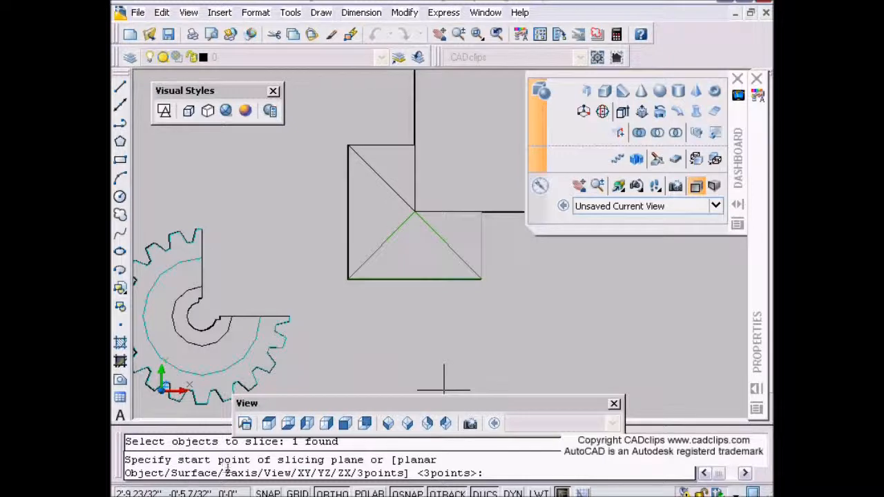
pyautogui.moveTo(475, 283); pyautogui.dragTo(414, 328, button='middle')
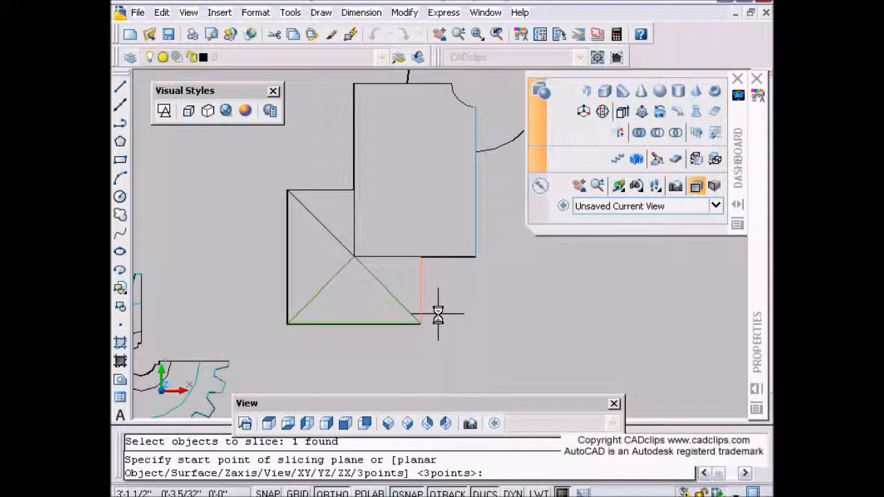
pyautogui.write('s')
pyautogui.press('Return')
pyautogui.click(391, 271)
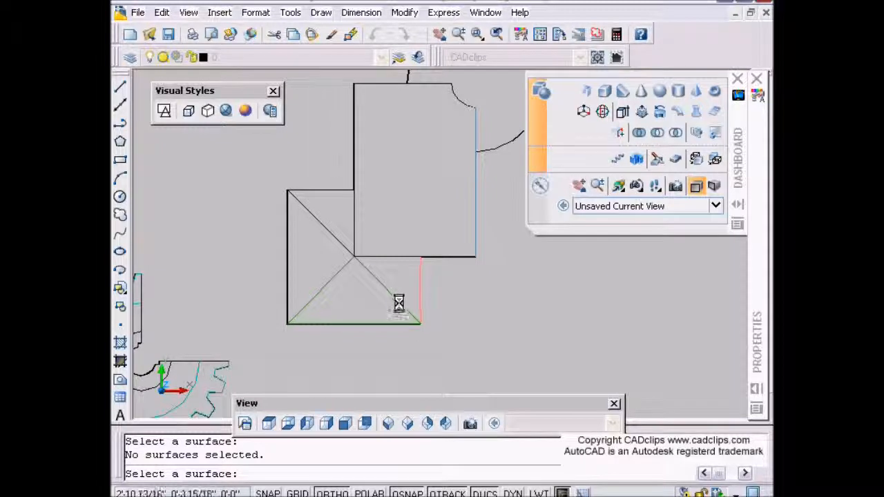
pyautogui.press('Escape')
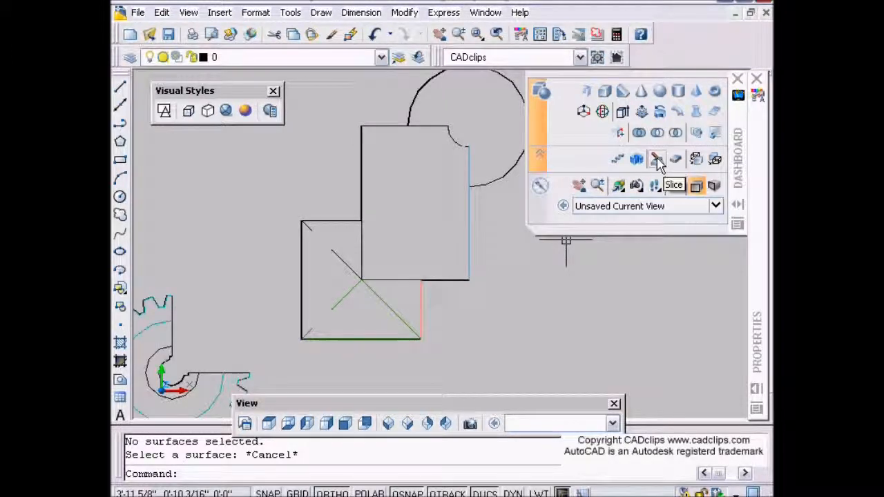
# - In top view, draw a sphere with a radius of about 7 inches in the empty space to the right of the existing solids
pyautogui.click(408, 424)
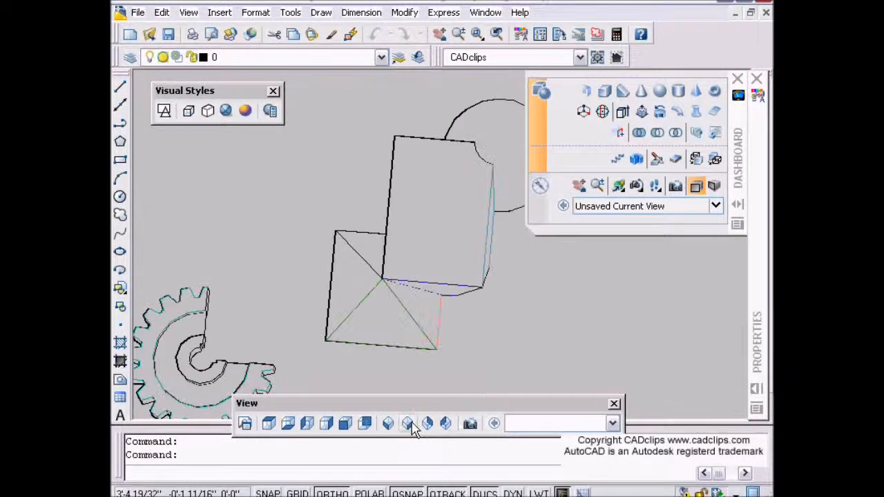
pyautogui.click(408, 424)
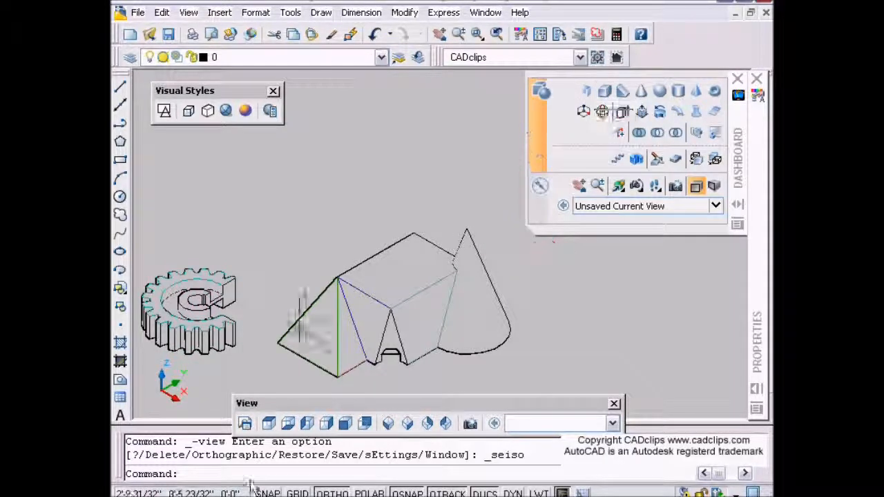
pyautogui.click(268, 423)
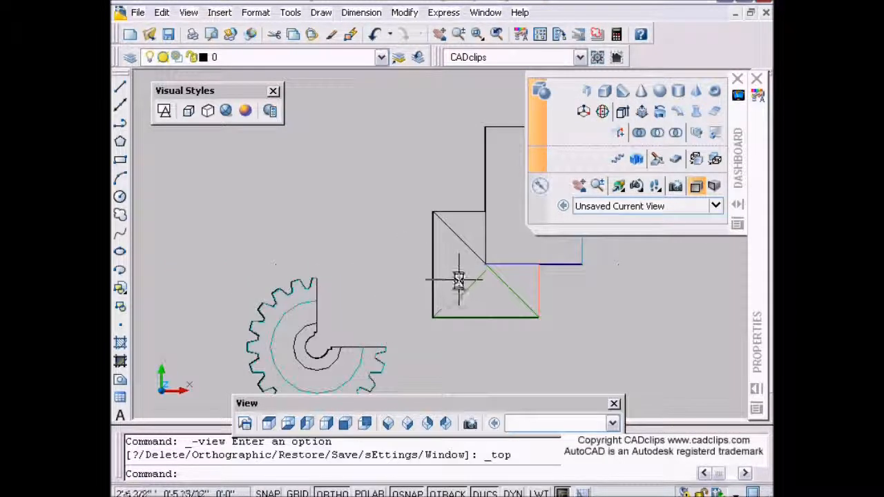
pyautogui.moveTo(456, 279); pyautogui.dragTo(314, 276, button='middle')
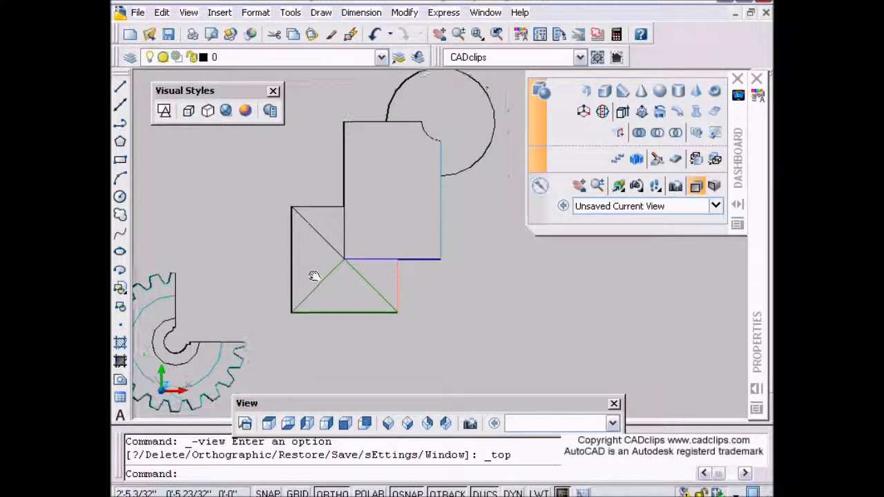
pyautogui.click(660, 91)
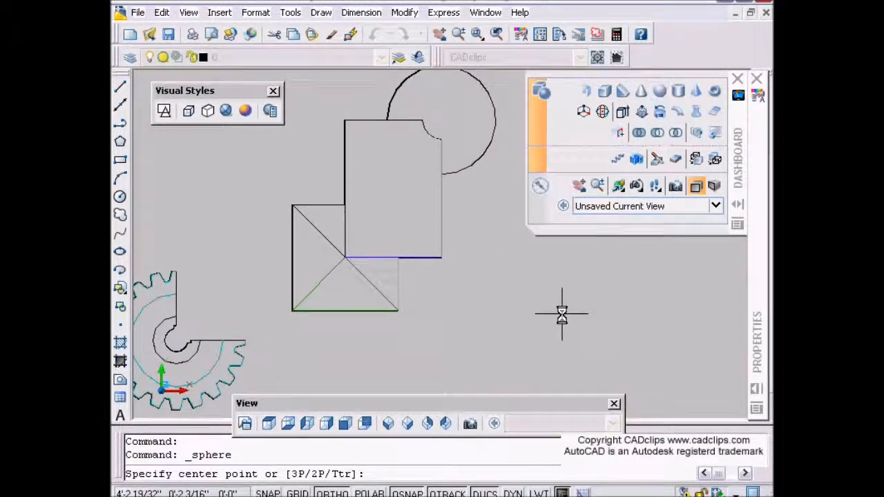
pyautogui.click(407, 294)
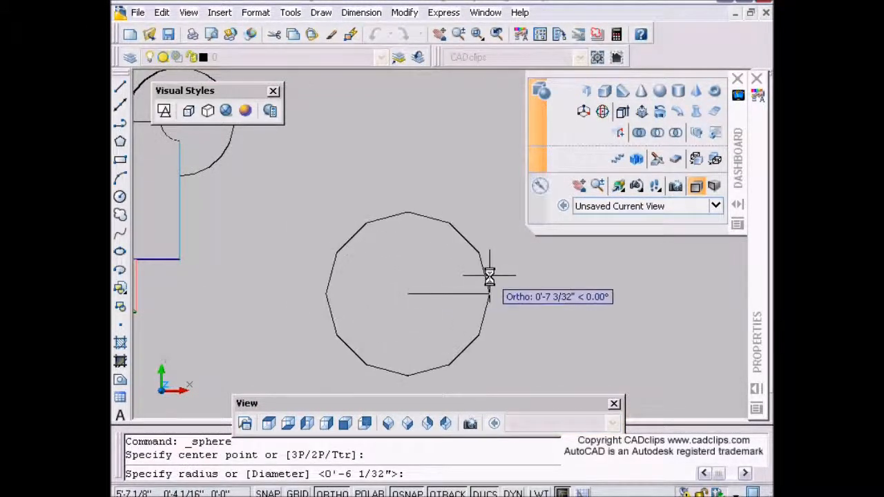
pyautogui.click(492, 277)
pyautogui.press('Escape')
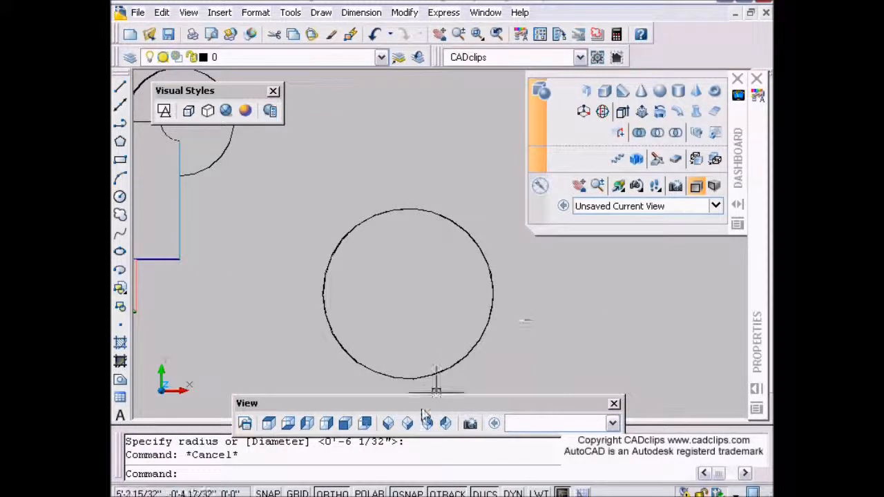
# - Show the sphere in front view with the Conceptual visual style
pyautogui.click(346, 425)
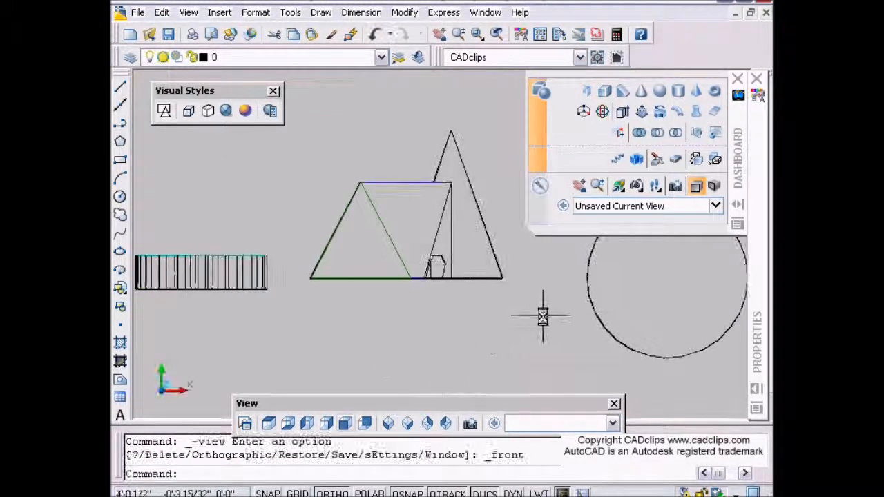
pyautogui.click(231, 111)
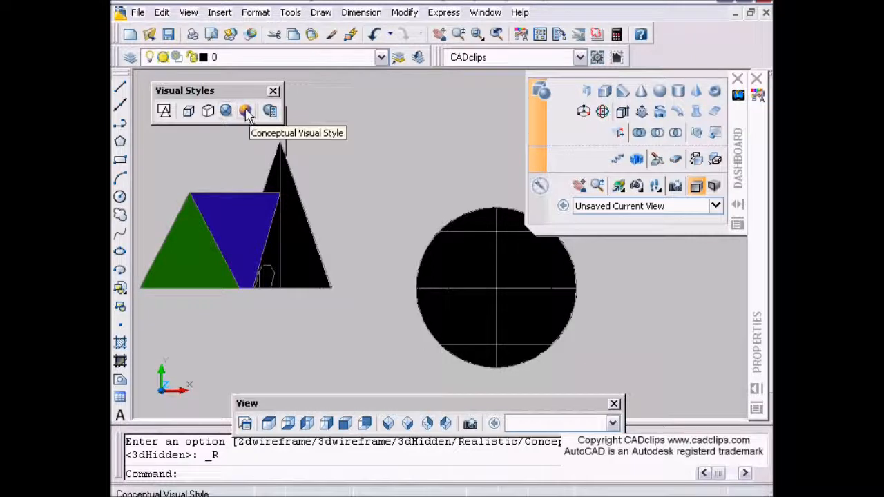
pyautogui.click(246, 111)
pyautogui.moveTo(480, 224); pyautogui.dragTo(380, 203, button='middle')
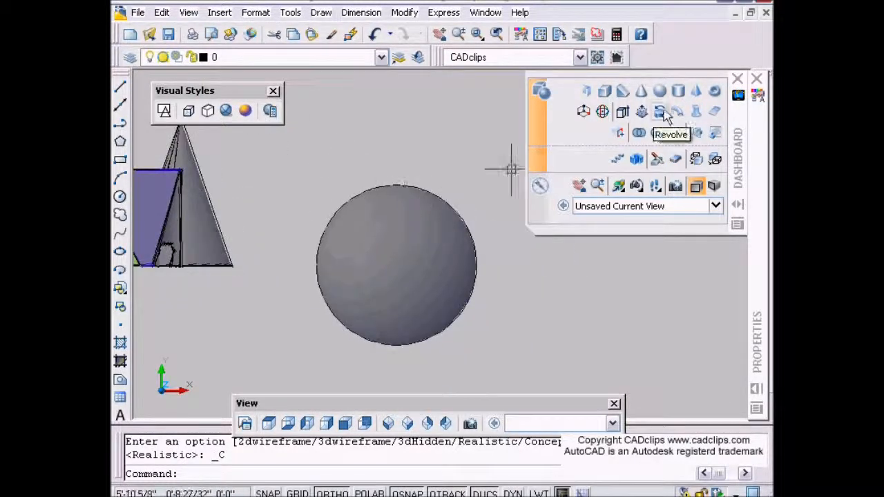
# - Slice the sphere horizontally near its top with a two-point plane, keeping both sides
pyautogui.click(656, 161)
pyautogui.click(463, 207)
pyautogui.press('Return')
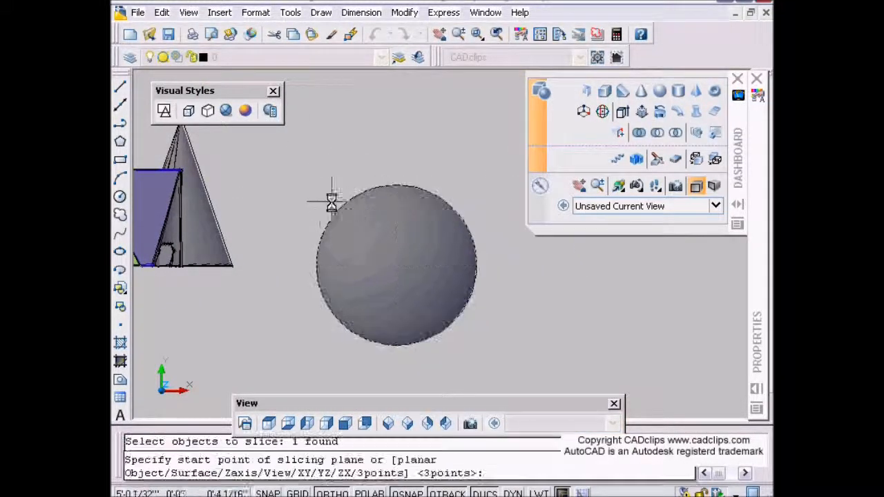
pyautogui.click(296, 207)
pyautogui.click(481, 225)
pyautogui.press('Return')
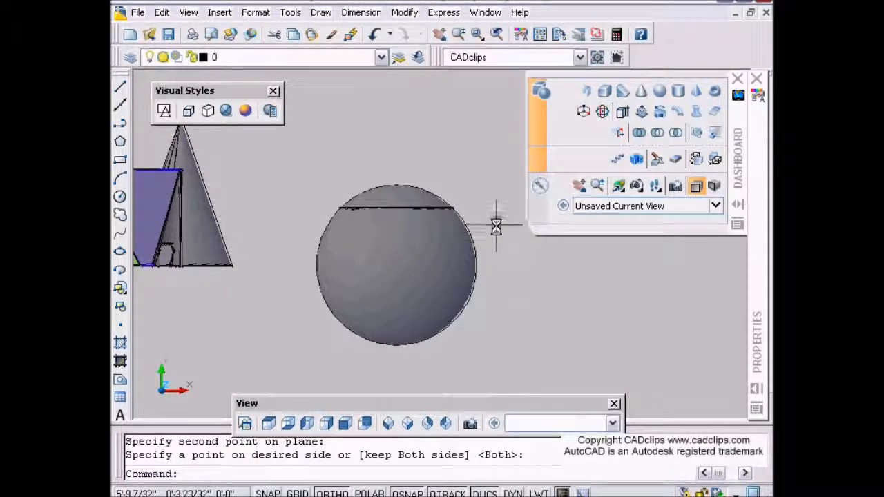
# - Slice the large lower part of the sphere horizontally just above the sphere's middle, keeping both sides
pyautogui.press('Return')
pyautogui.click(464, 235)
pyautogui.press('Return')
pyautogui.click(281, 248)
pyautogui.click(508, 262)
pyautogui.press('Return')
# - Slice the bottom part of the sphere horizontally about halfway between its middle and its lowest point, keeping both sides
pyautogui.press('Return')
pyautogui.click(330, 306)
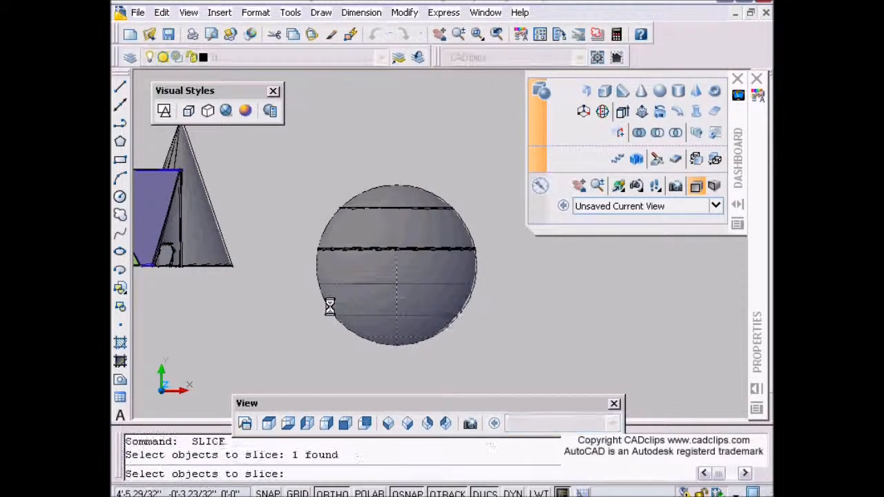
pyautogui.press('Return')
pyautogui.click(286, 310)
pyautogui.click(548, 308)
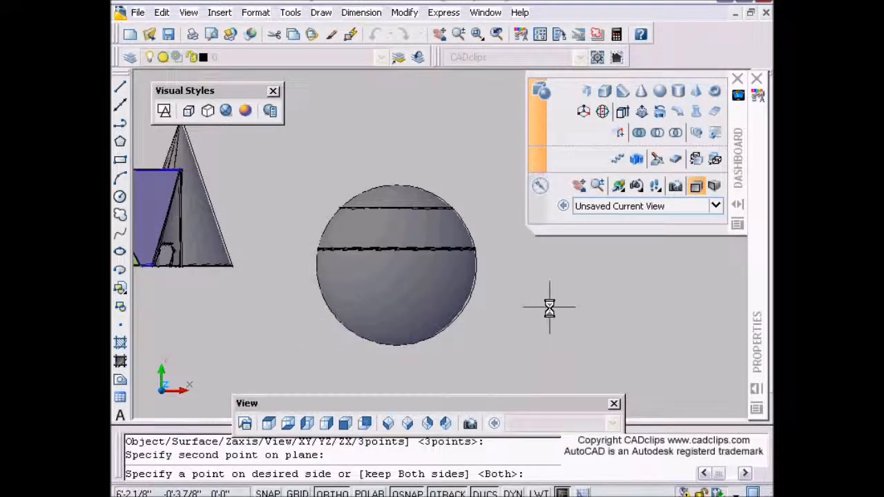
pyautogui.press('Return')
# - Move the sphere's top cap horizontally to the right by roughly one sphere radius
pyautogui.write('m')
pyautogui.press('Return')
pyautogui.click(401, 187)
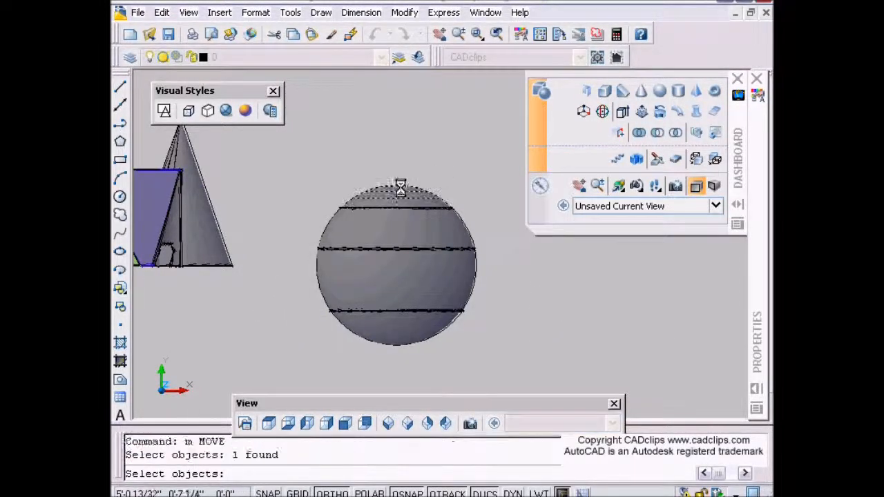
pyautogui.press('Return')
pyautogui.click(402, 131)
# - Move the second slice from the top horizontally to the right by a little over half the sphere's radius
pyautogui.click(386, 214)
pyautogui.press('space')
pyautogui.click(359, 154)
pyautogui.click(405, 164)
# - Move the third slice from the top horizontally to the right by about a third of the sphere's radius
pyautogui.press('space')
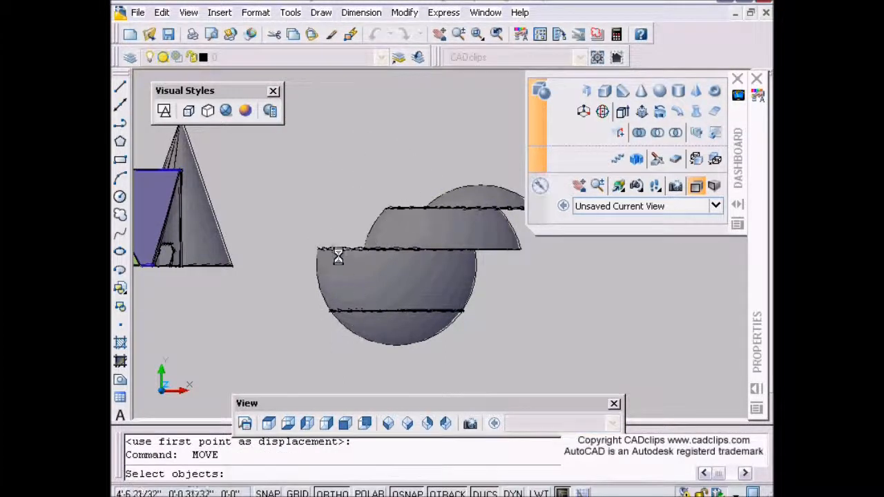
pyautogui.click(338, 258)
pyautogui.press('space')
pyautogui.click(334, 215)
pyautogui.click(354, 207)
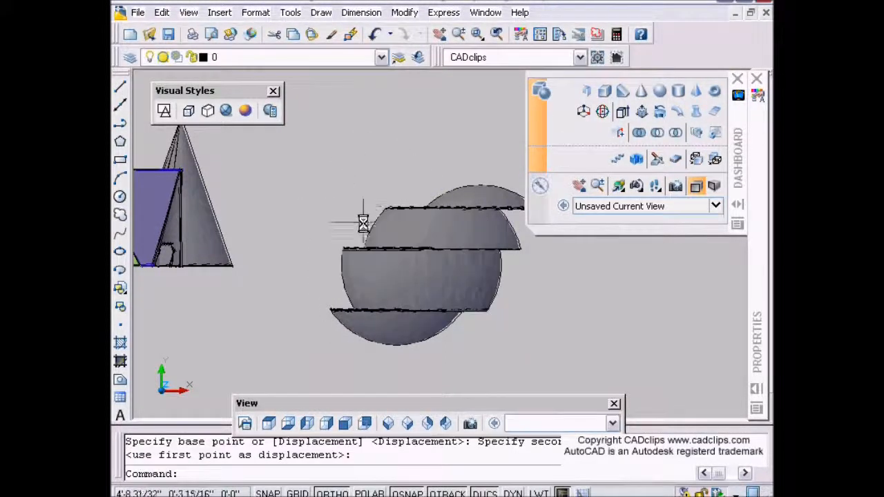
# - Examine the staggered sphere slices up close, starting from southeast isometric view, and briefly select the top cap
pyautogui.click(407, 422)
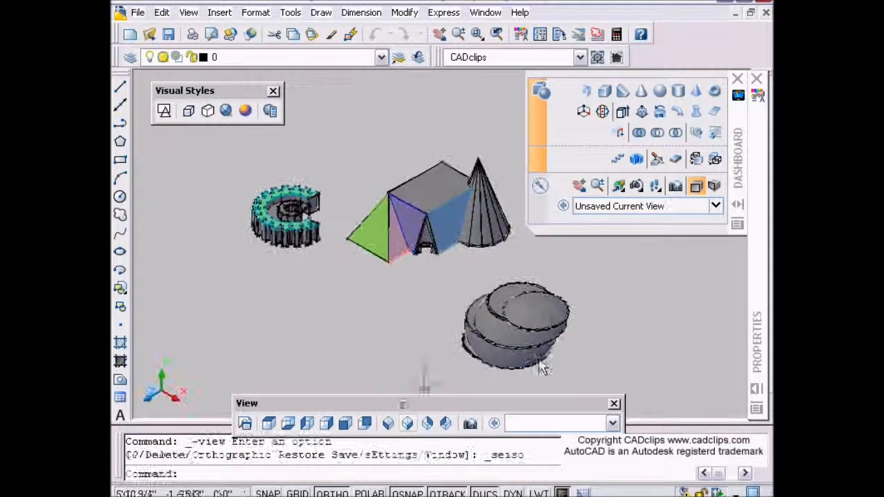
pyautogui.moveTo(531, 352); pyautogui.dragTo(460, 292, button='middle')
pyautogui.scroll(6, 414, 297)
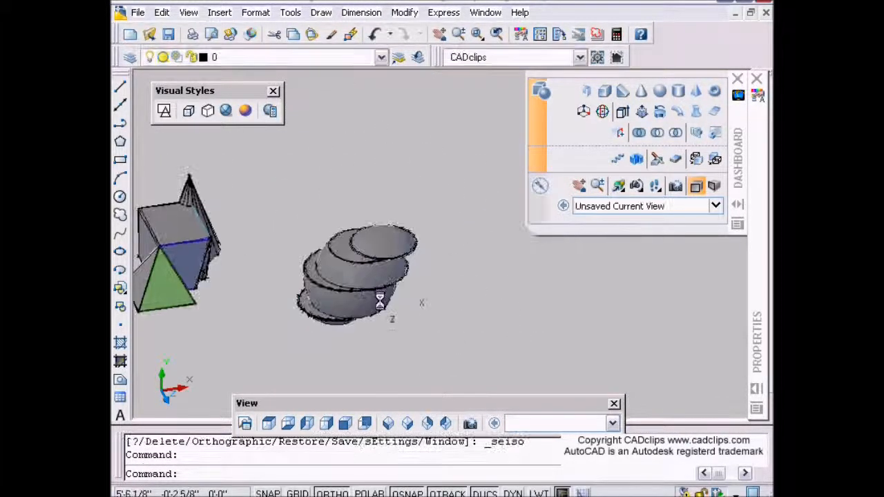
pyautogui.moveTo(408, 310); pyautogui.dragTo(450, 311, button='middle')
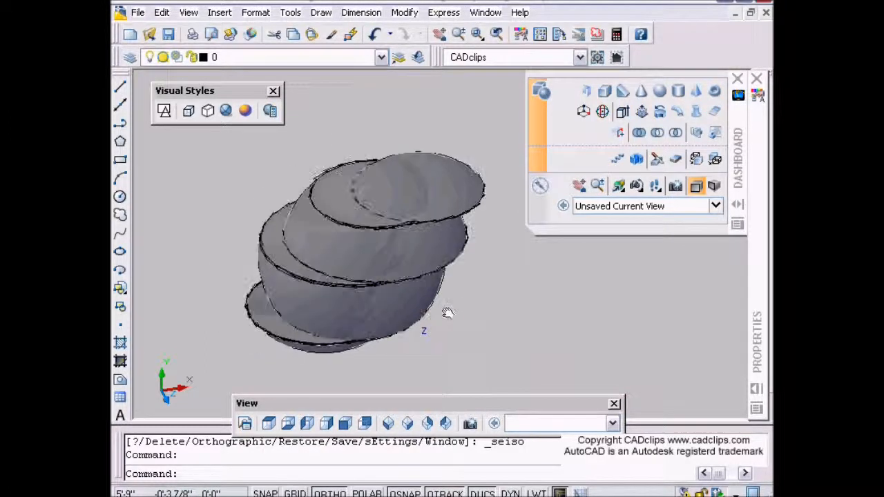
pyautogui.click(453, 160)
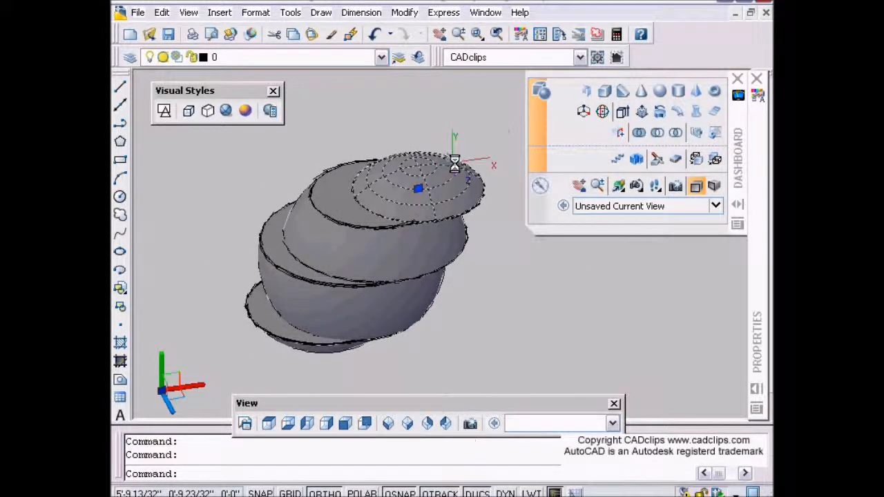
pyautogui.moveTo(755, 138)
pyautogui.press('Escape')
pyautogui.press('Escape')
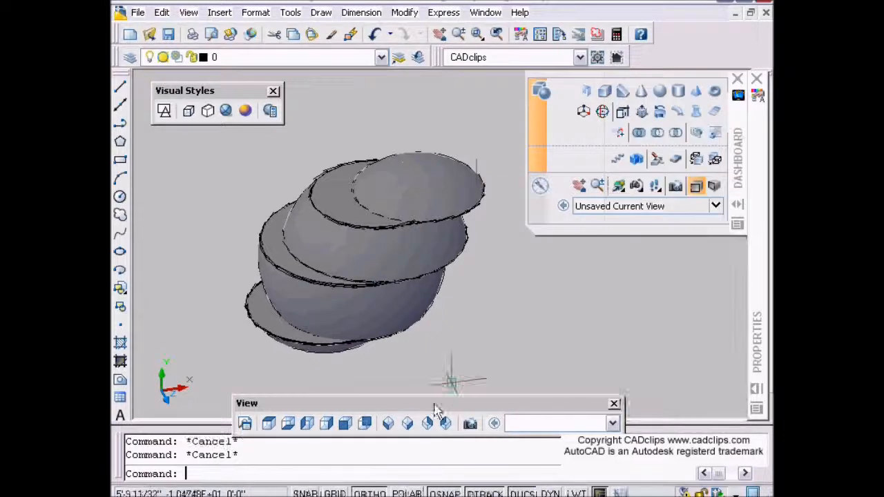
# - Display the Solid Editing toolbar
pyautogui.rightClick(428, 415)
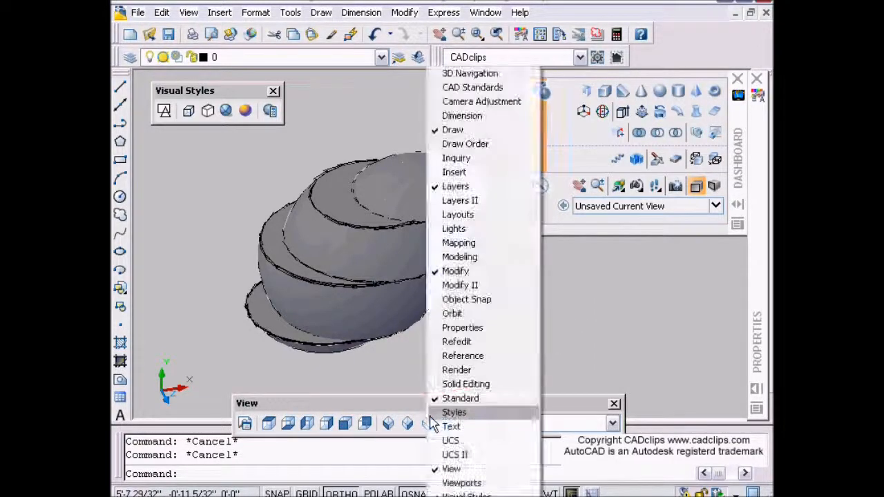
pyautogui.click(465, 384)
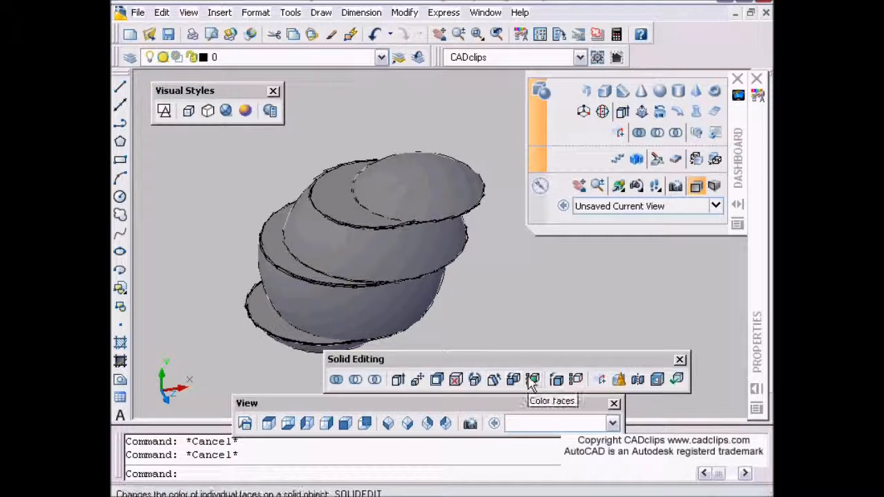
# - Color the curved face of the top sphere cap green using the index color palette
pyautogui.click(448, 191)
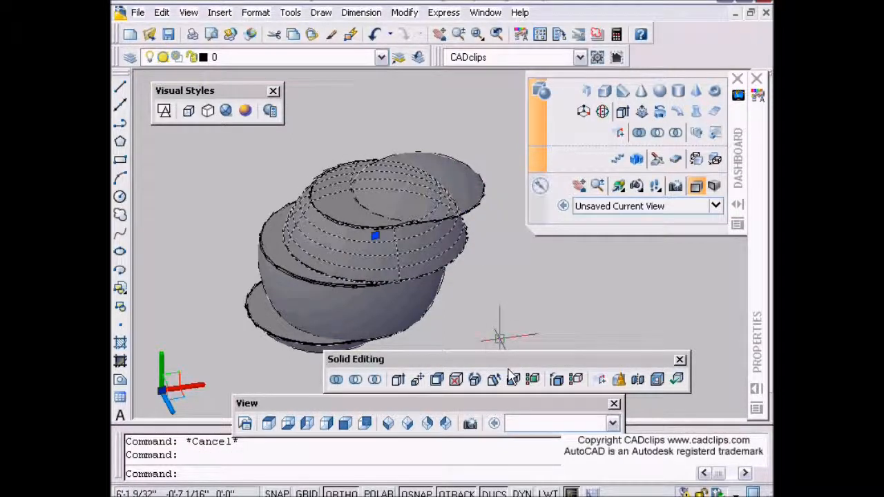
pyautogui.click(535, 384)
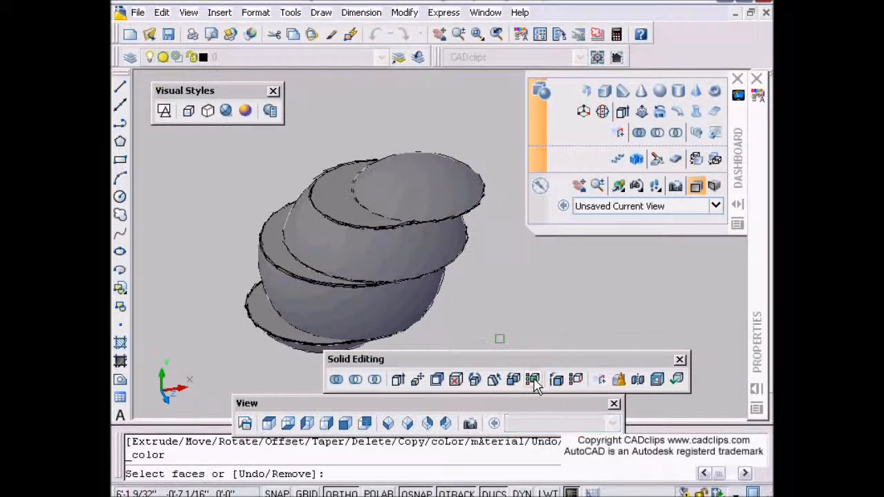
pyautogui.click(479, 195)
pyautogui.press('Return')
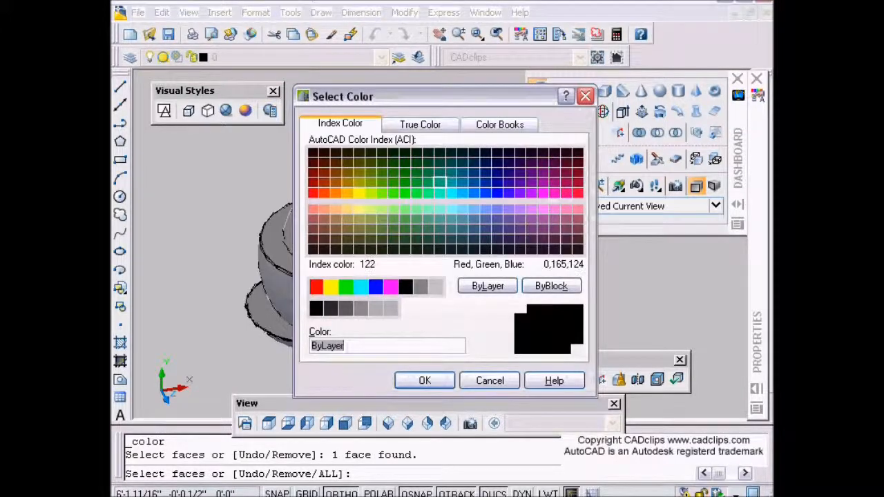
pyautogui.click(439, 182)
pyautogui.click(426, 381)
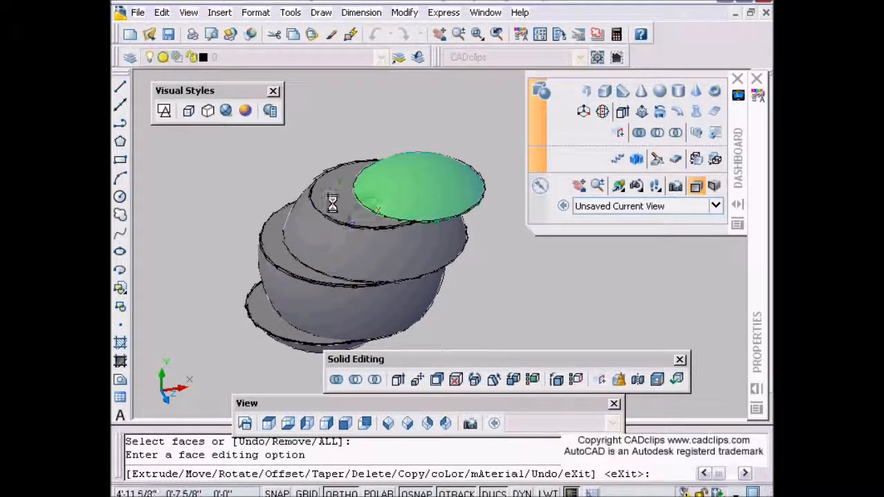
# - Assign the ByLayer color to the curved face of the third sphere slice from the top
pyautogui.click(534, 385)
pyautogui.click(310, 228)
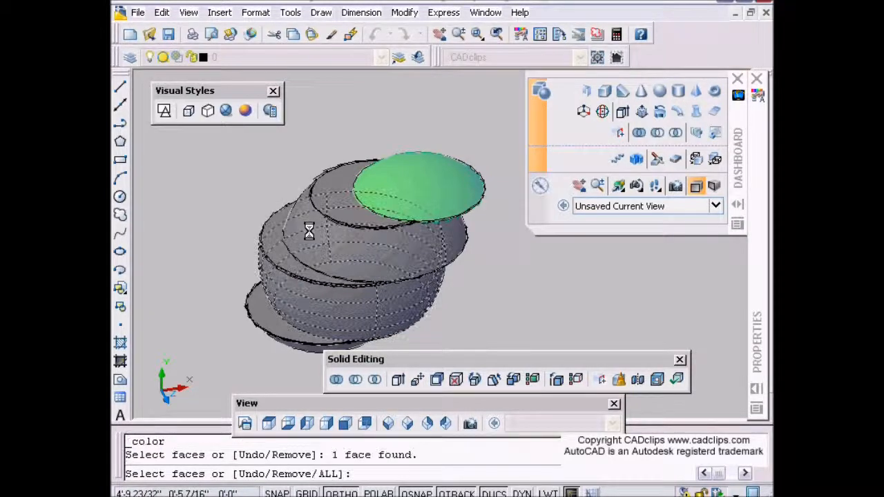
pyautogui.press('Return')
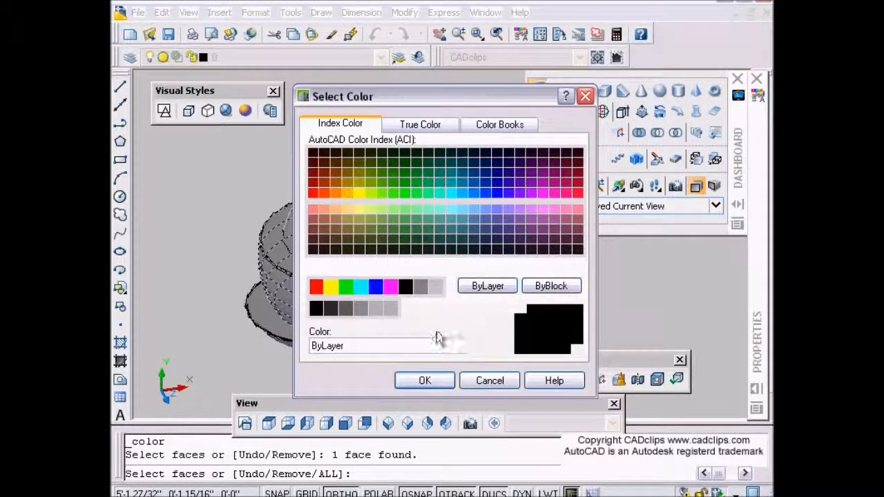
pyautogui.click(424, 380)
pyautogui.moveTo(758, 205)
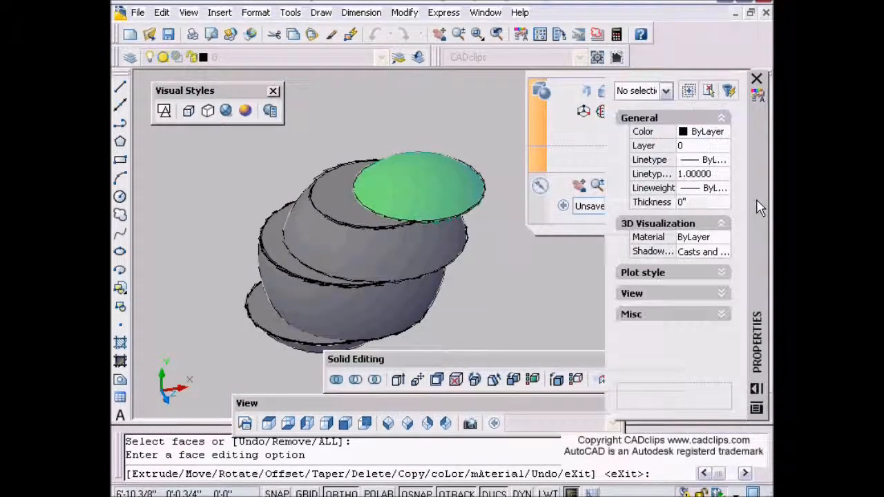
pyautogui.press('Escape')
pyautogui.press('Escape')
# - Set the object color of the whole third sphere slice from the top to Blue
pyautogui.click(301, 286)
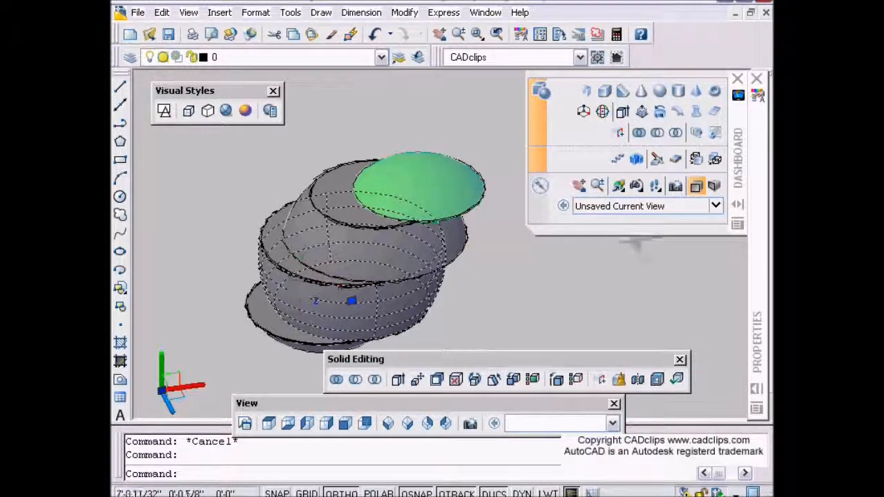
pyautogui.moveTo(757, 137)
pyautogui.click(686, 136)
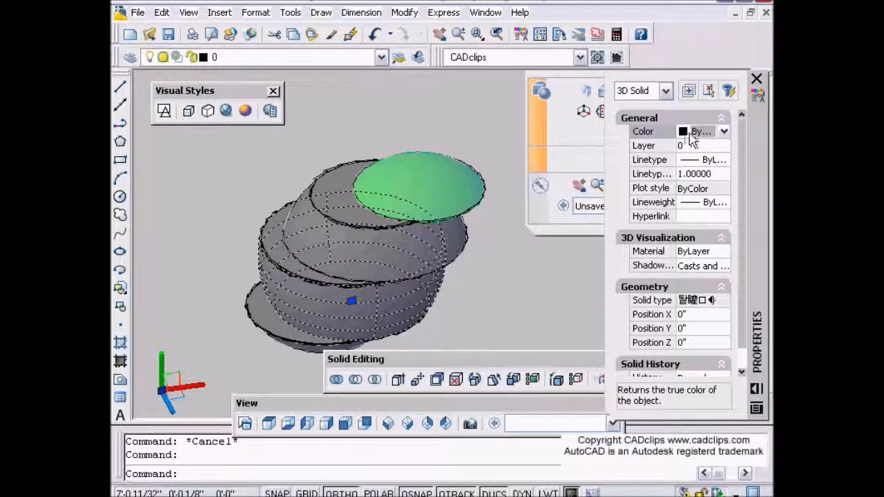
pyautogui.click(701, 132)
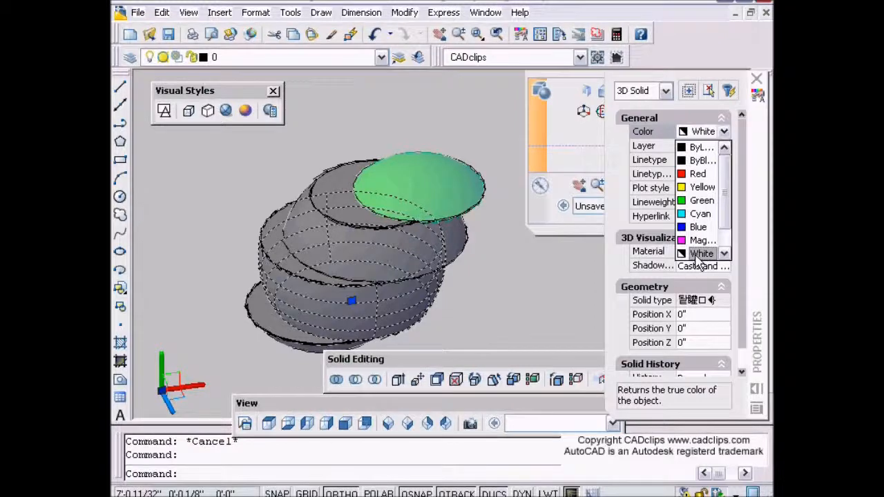
pyautogui.click(699, 252)
pyautogui.click(724, 132)
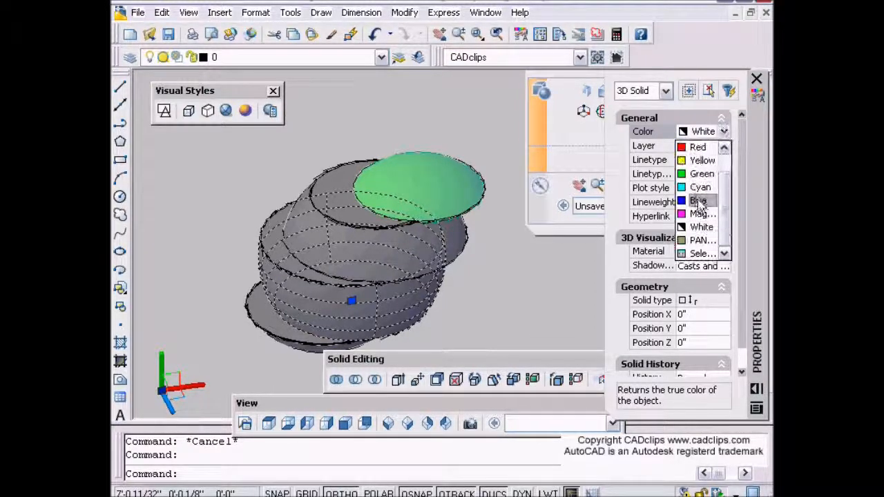
pyautogui.click(697, 200)
# - In top view with object snap off, draw a circle with a radius a little over 1'-2" enclosing the combined pyramid, box and cone solid
pyautogui.scroll(-2, 412, 287)
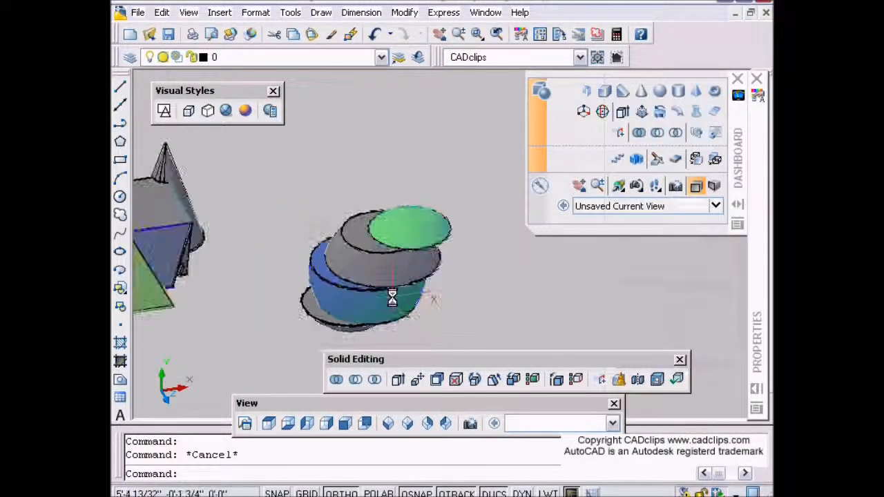
pyautogui.scroll(1, 405, 287)
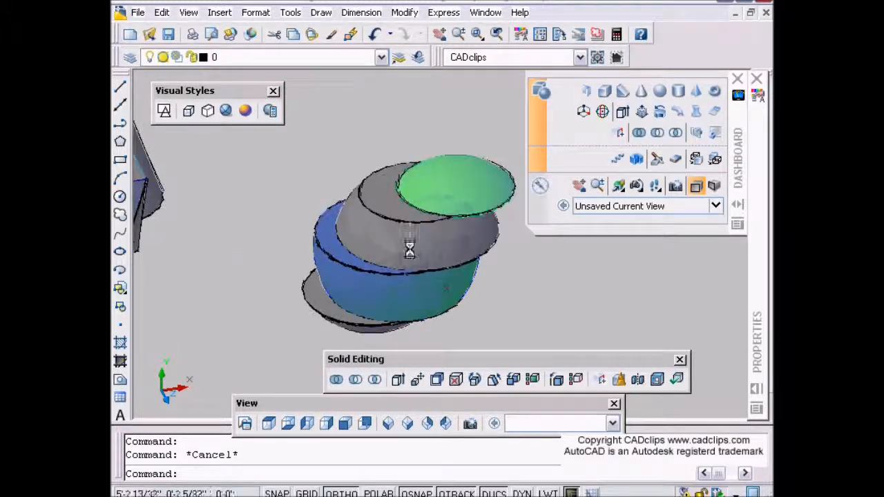
pyautogui.moveTo(234, 268); pyautogui.dragTo(312, 255, button='middle')
pyautogui.moveTo(148, 203); pyautogui.dragTo(302, 211, button='middle')
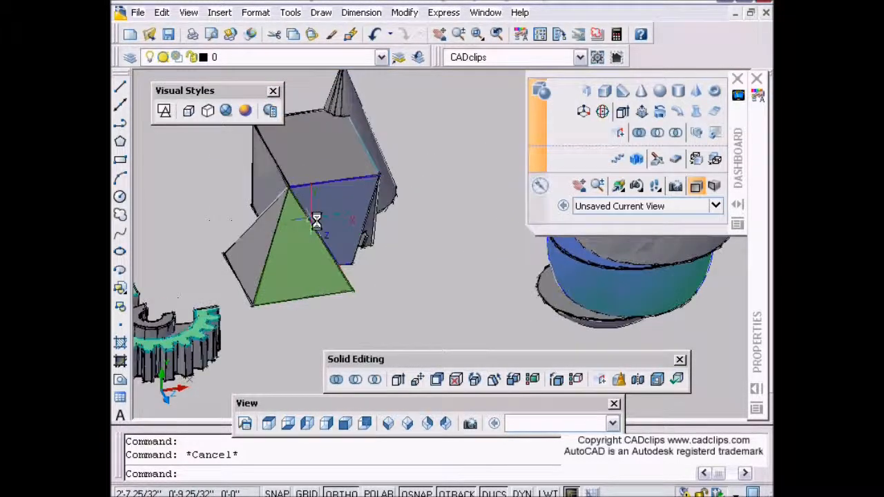
pyautogui.moveTo(176, 323); pyautogui.dragTo(467, 276, button='middle')
pyautogui.scroll(2, 388, 282)
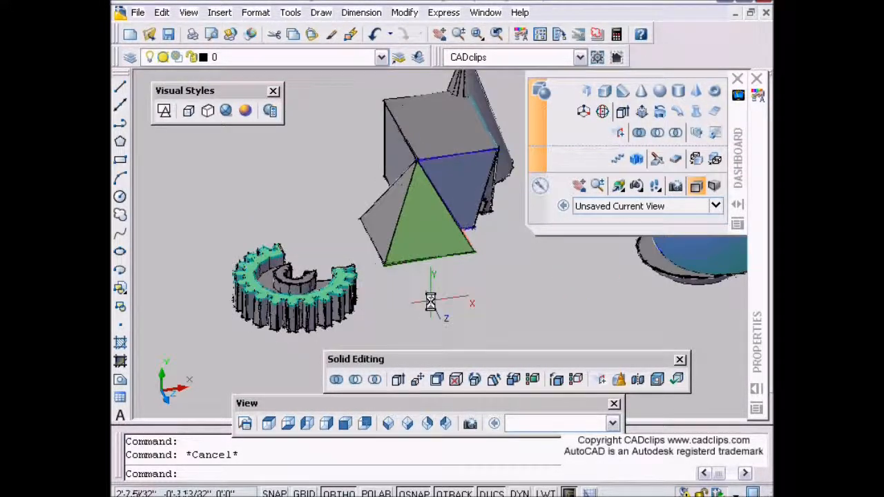
pyautogui.click(269, 423)
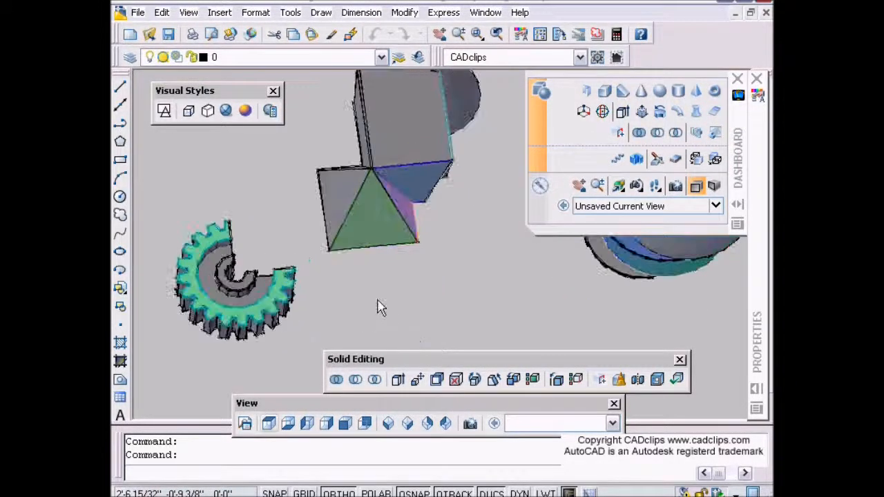
pyautogui.moveTo(378, 218); pyautogui.dragTo(451, 250, button='middle')
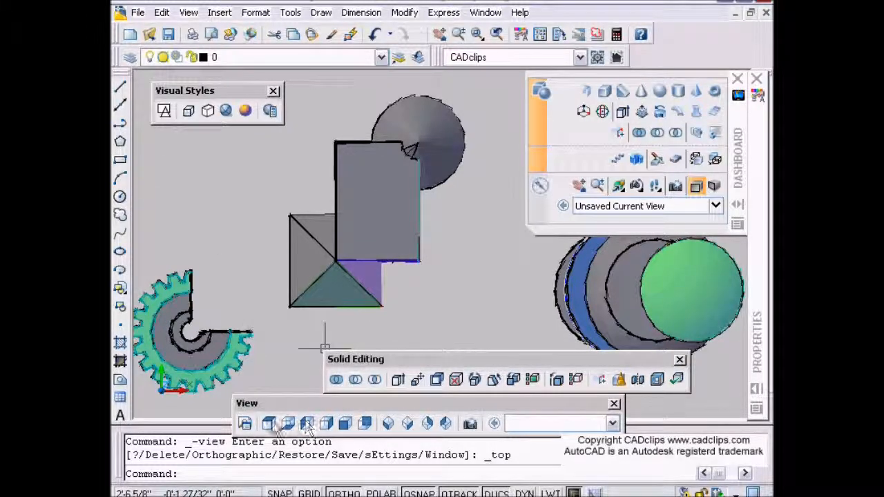
pyautogui.moveTo(416, 266); pyautogui.dragTo(409, 269, button='middle')
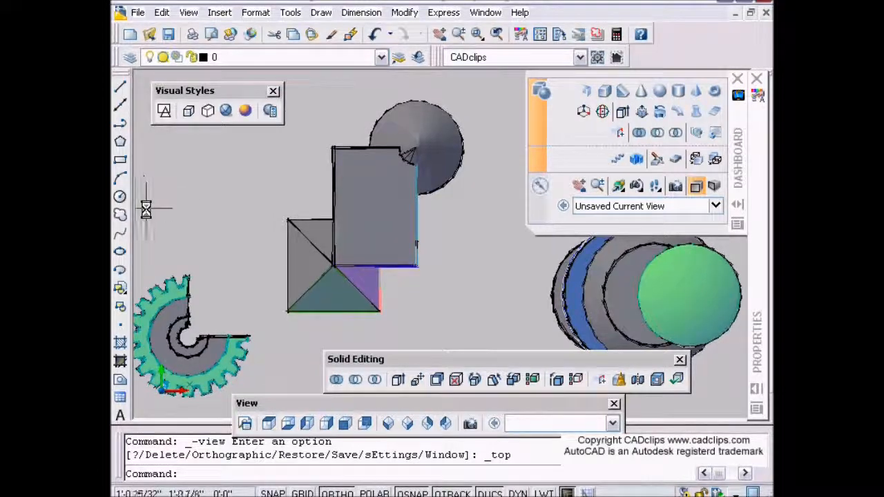
pyautogui.click(119, 197)
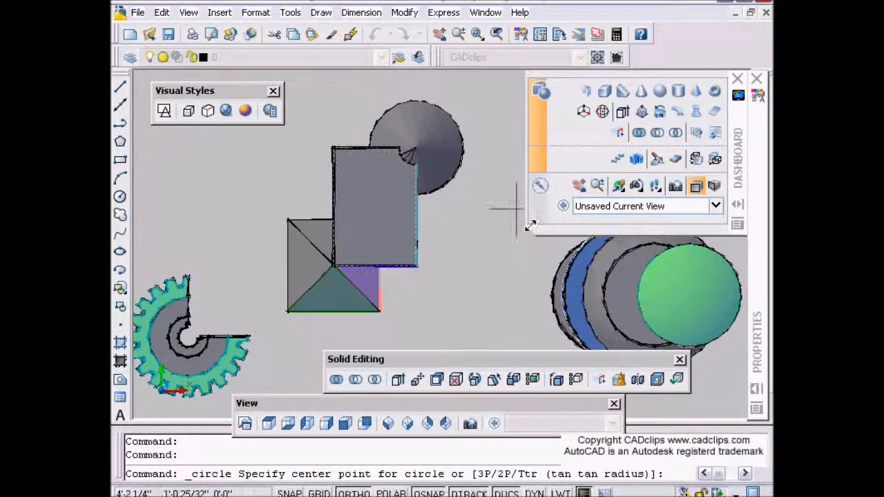
pyautogui.press('F3')
pyautogui.click(370, 222)
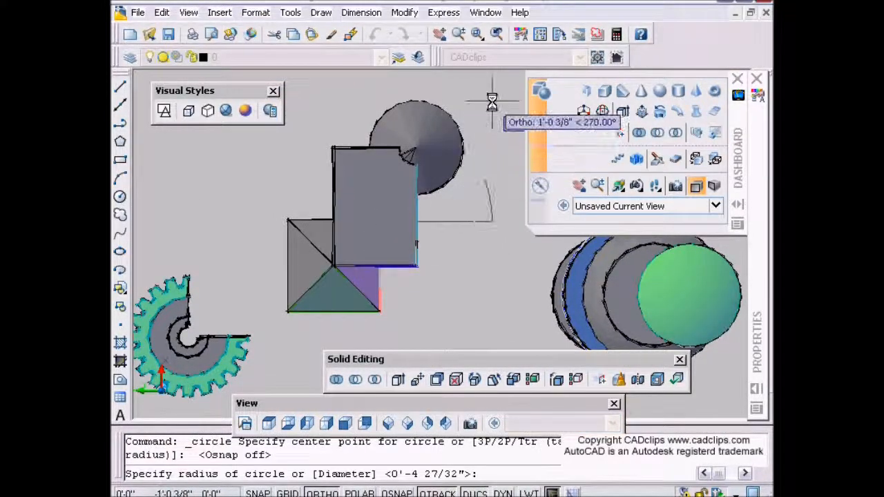
pyautogui.moveTo(489, 102); pyautogui.dragTo(465, 130, button='middle')
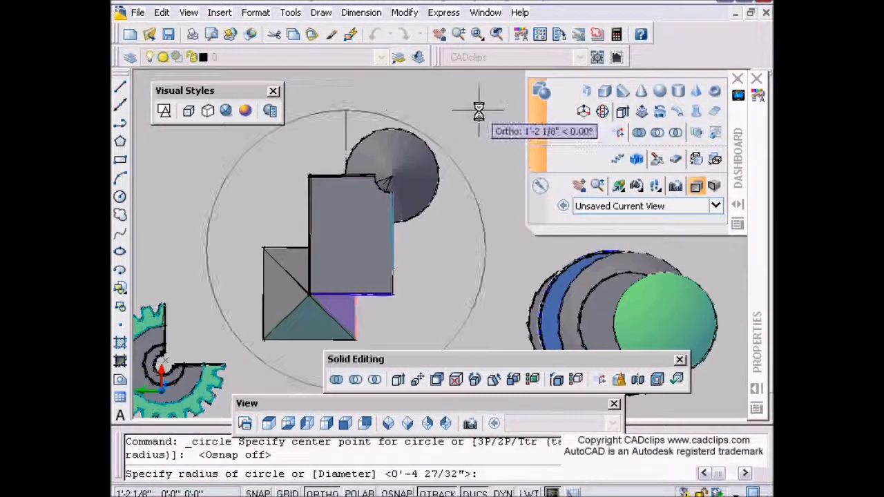
pyautogui.click(484, 102)
pyautogui.moveTo(424, 197); pyautogui.dragTo(463, 173, button='middle')
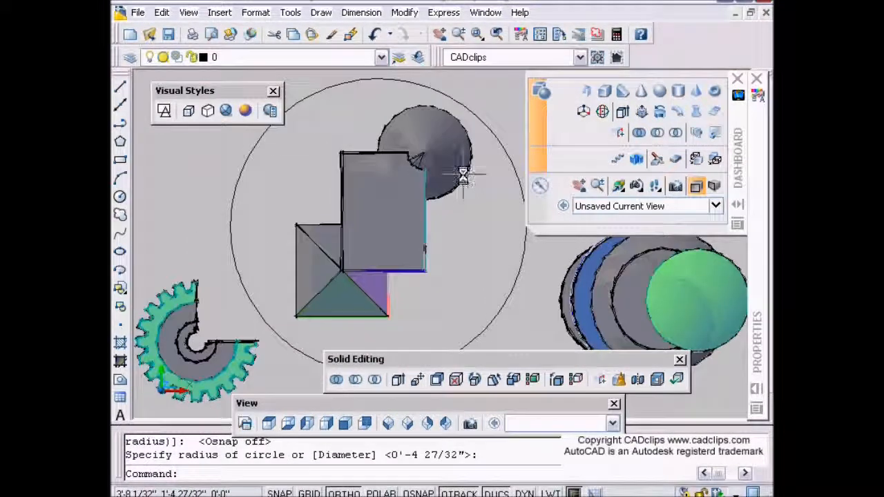
# - In front view, move the circle straight down about 2 3/8" so it cuts through the combined solid below the box's top
pyautogui.click(344, 426)
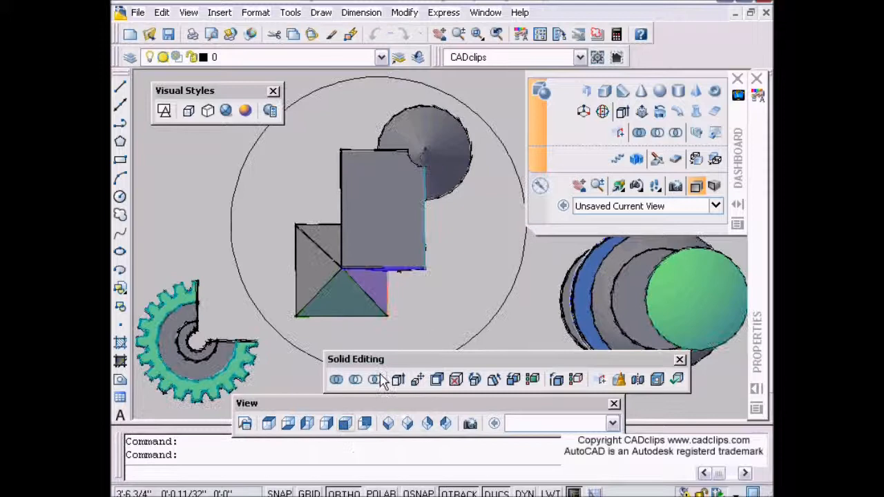
pyautogui.press('Escape')
pyautogui.press('Escape')
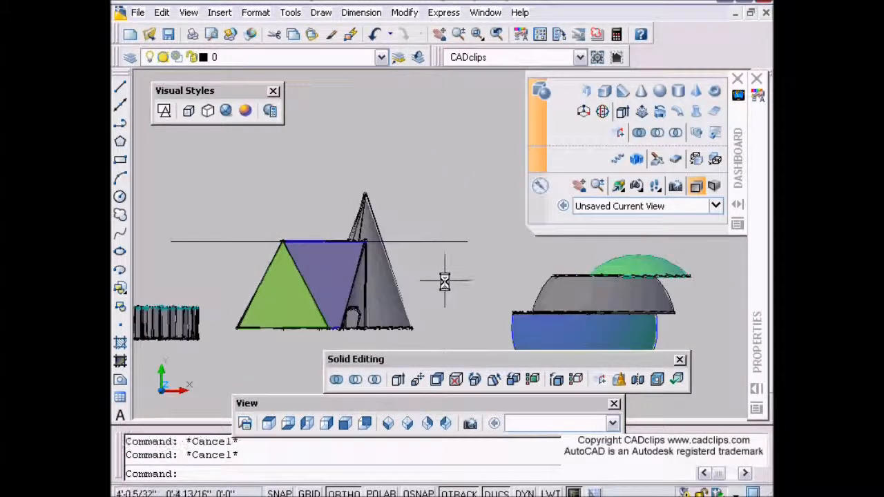
pyautogui.write('m')
pyautogui.press('Return')
pyautogui.click(460, 240)
pyautogui.press('Return')
pyautogui.click(457, 269)
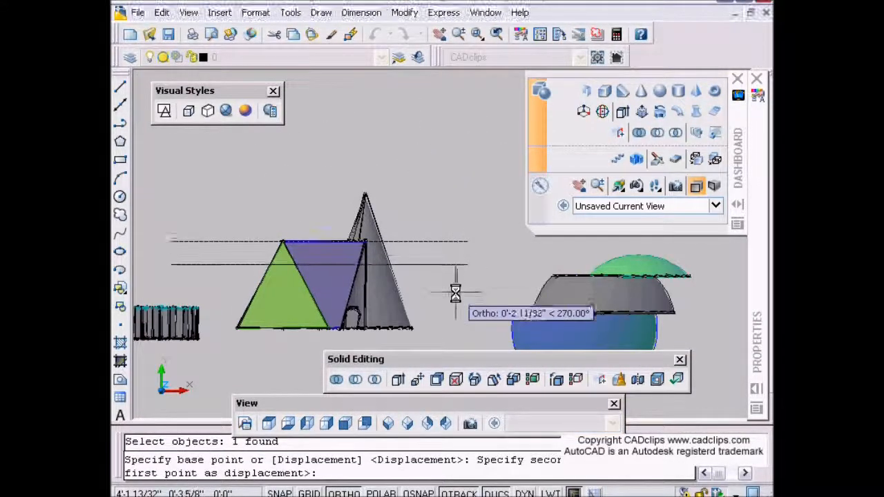
pyautogui.click(458, 290)
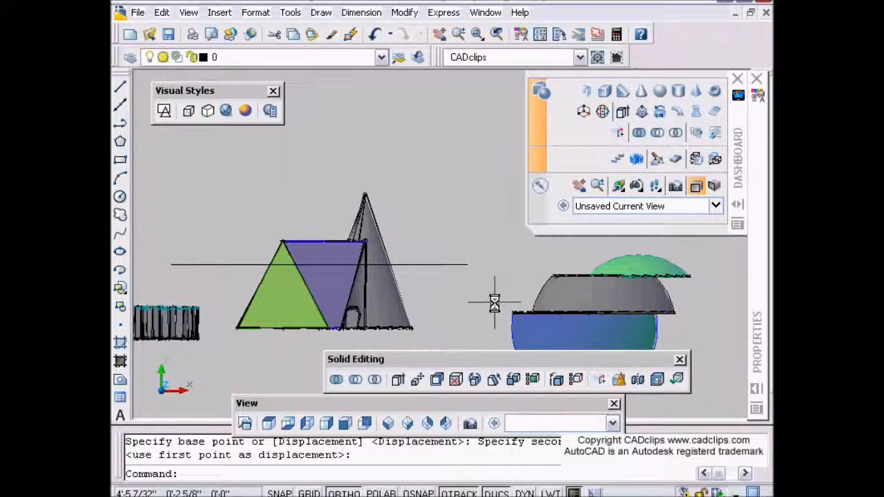
pyautogui.press('Escape')
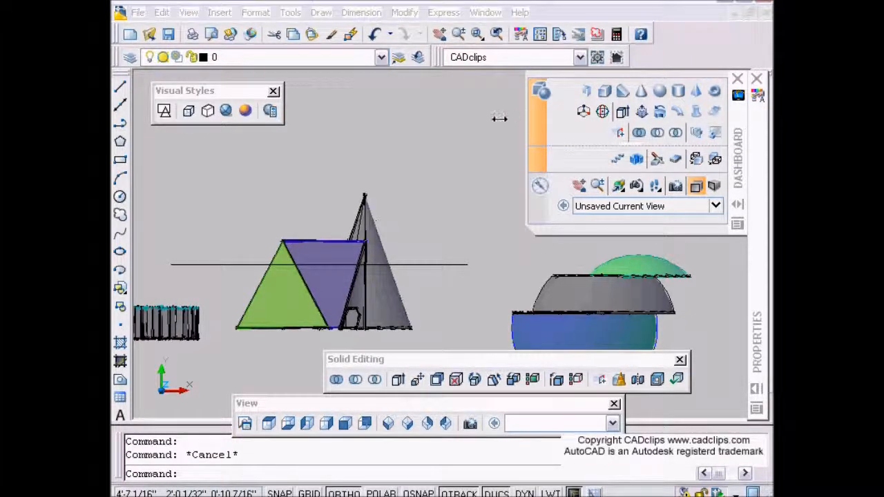
# - Slice the combined pyramid, box and cone solid with the circle as planar object, keeping only the part below it
pyautogui.click(658, 161)
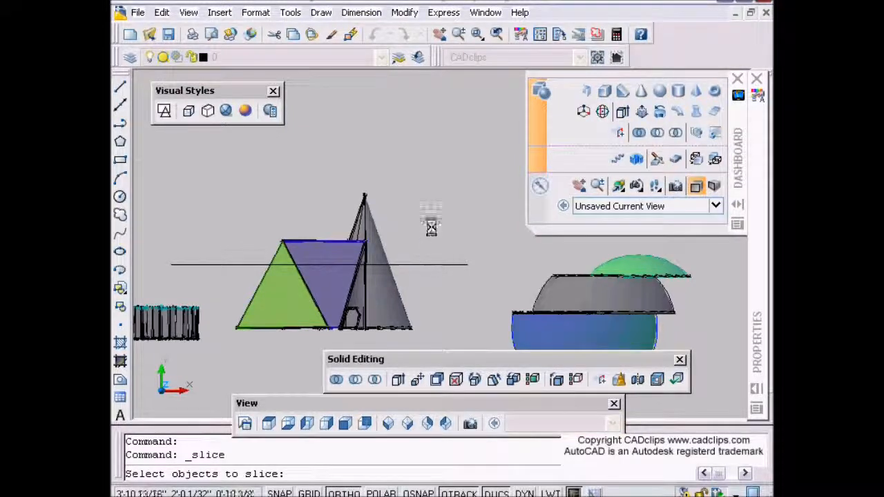
pyautogui.click(463, 181)
pyautogui.click(284, 254)
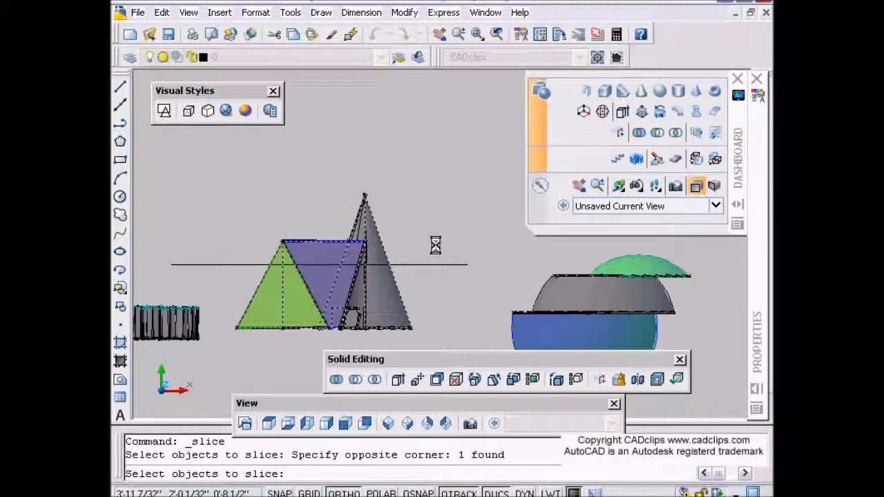
pyautogui.press('Return')
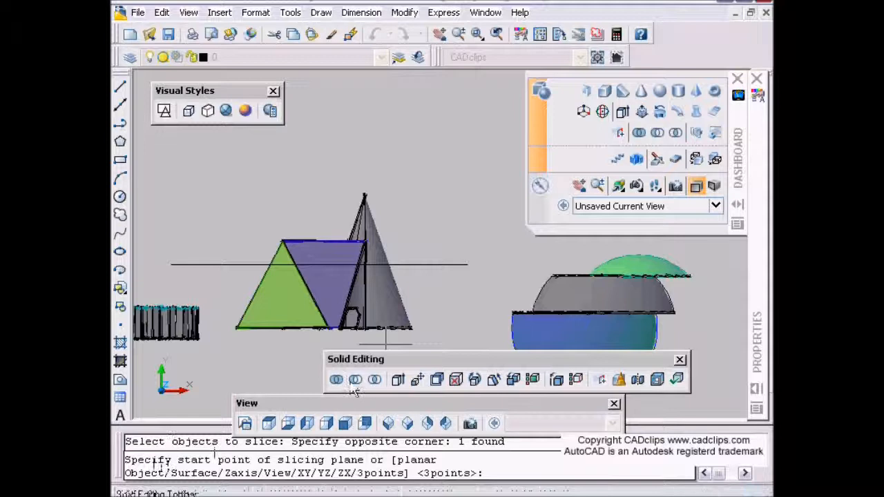
pyautogui.write('o')
pyautogui.press('Return')
pyautogui.click(426, 263)
pyautogui.click(460, 241)
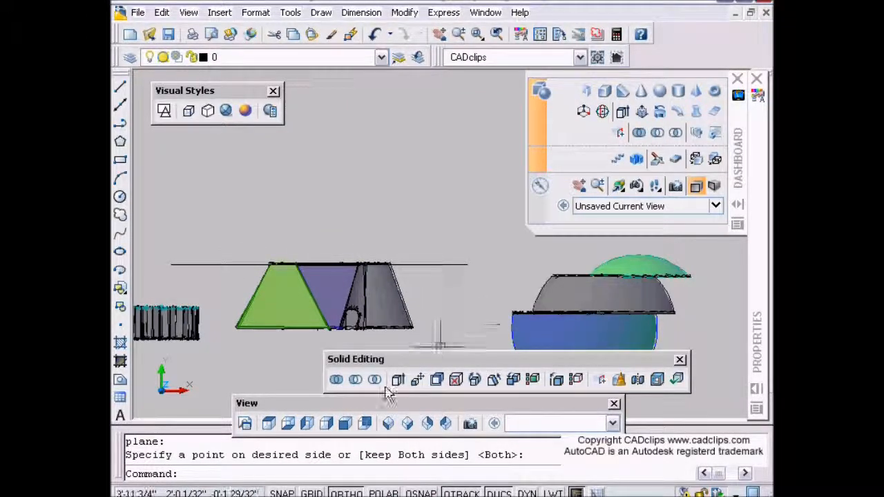
# - In top view, shrink the circle around the sliced solid to about two-thirds of its radius, so it crosses the cone and pyramid
pyautogui.click(269, 424)
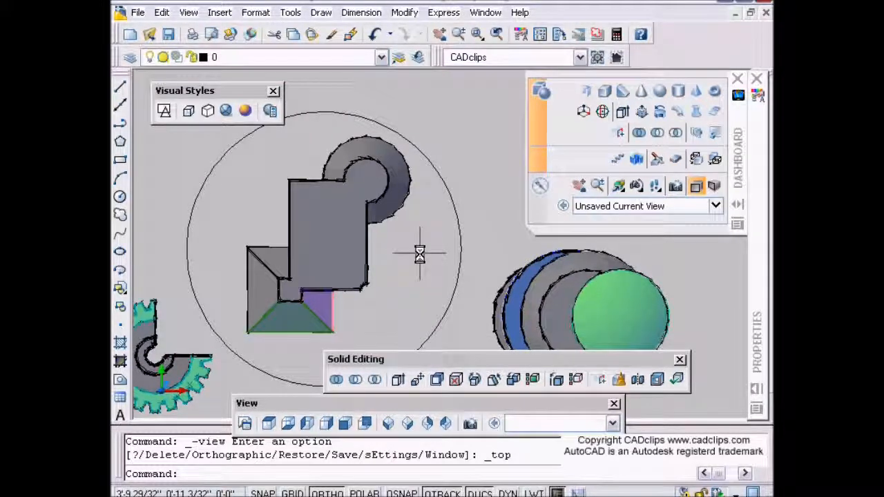
pyautogui.moveTo(381, 259); pyautogui.dragTo(383, 247, button='middle')
pyautogui.click(444, 169)
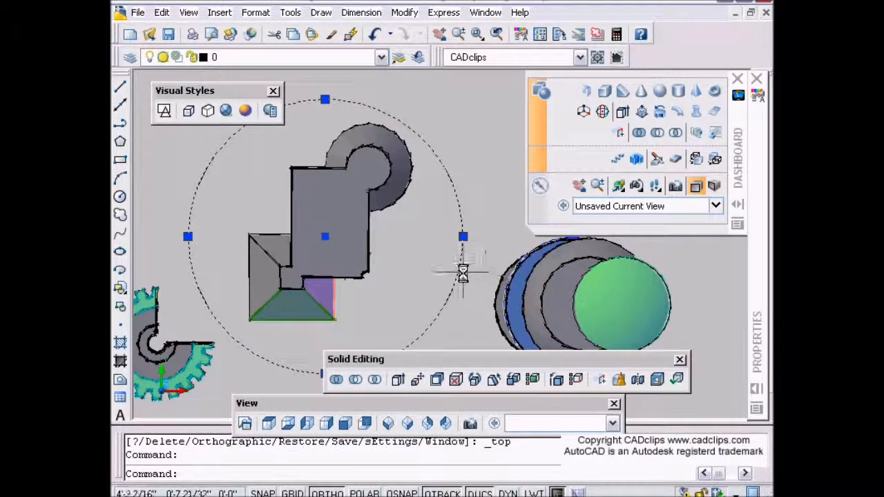
pyautogui.scroll(-2, 459, 257)
pyautogui.scroll(1, 458, 246)
pyautogui.click(458, 244)
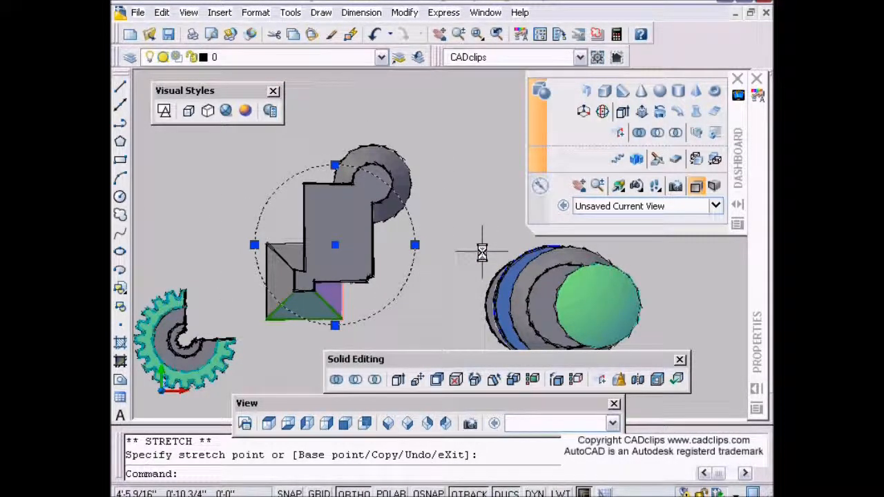
pyautogui.press('Escape')
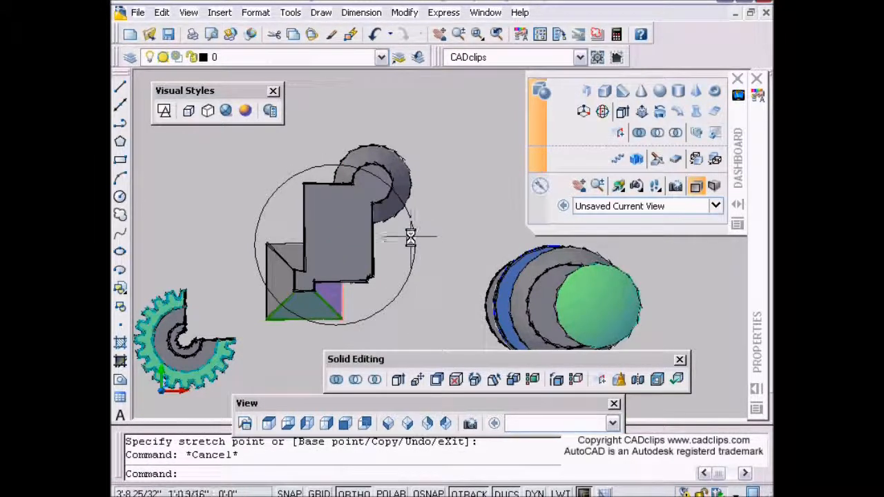
# - Enlarge the circle around the sliced solid to a radius of about 1'-3" so it encloses the whole solid
pyautogui.click(414, 245)
pyautogui.click(456, 245)
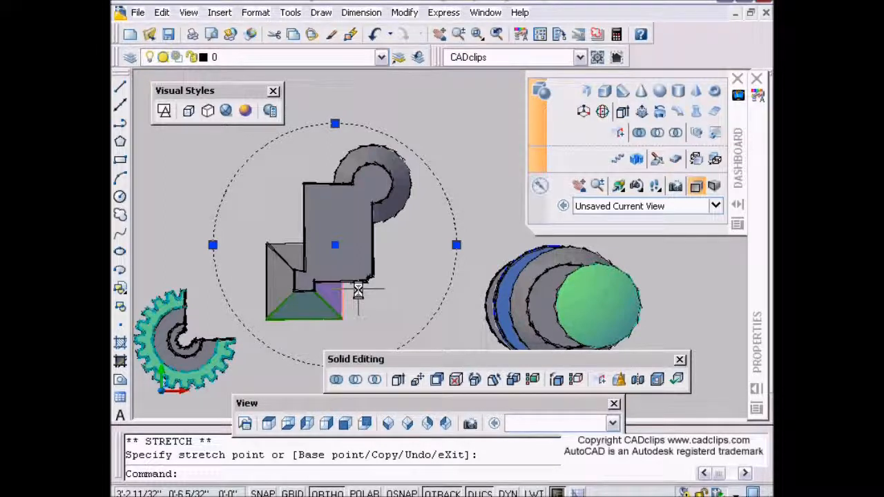
pyautogui.press('Escape')
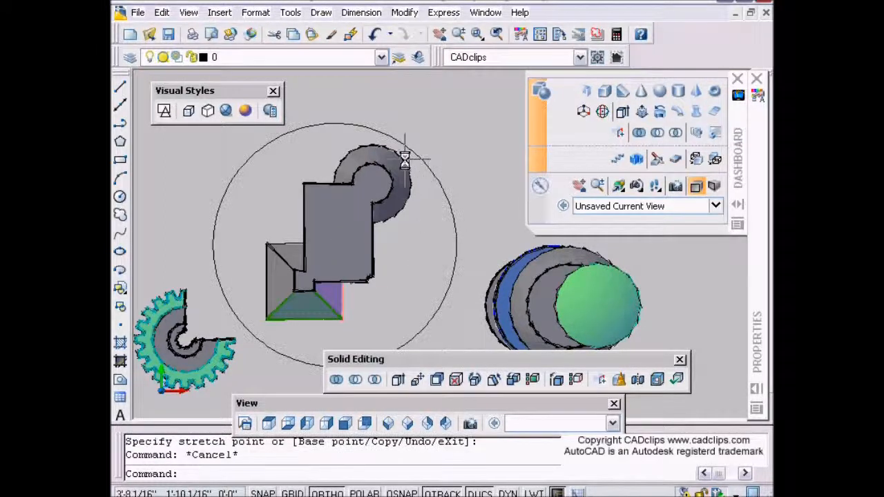
pyautogui.press('Escape')
# - Erase the circle around the sliced solid and reset the UCS to World
pyautogui.write('e')
pyautogui.press('Return')
pyautogui.click(354, 127)
pyautogui.press('Return')
pyautogui.press('Escape')
pyautogui.press('Escape')
pyautogui.write('ucs')
pyautogui.press('Return')
pyautogui.write('w')
pyautogui.press('Return')
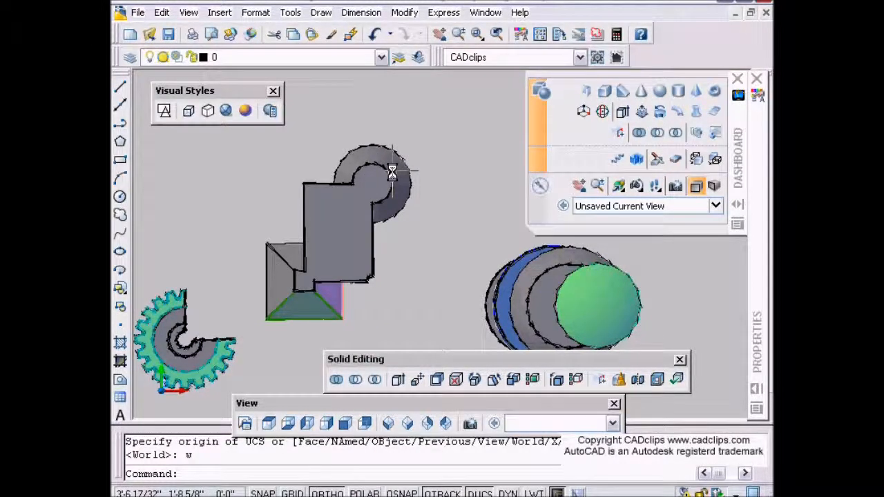
# - In top view, draw a rectangle about 8" by 7" between the combined solid and the staggered sphere, touching neither
pyautogui.moveTo(412, 200); pyautogui.dragTo(423, 184, button='middle')
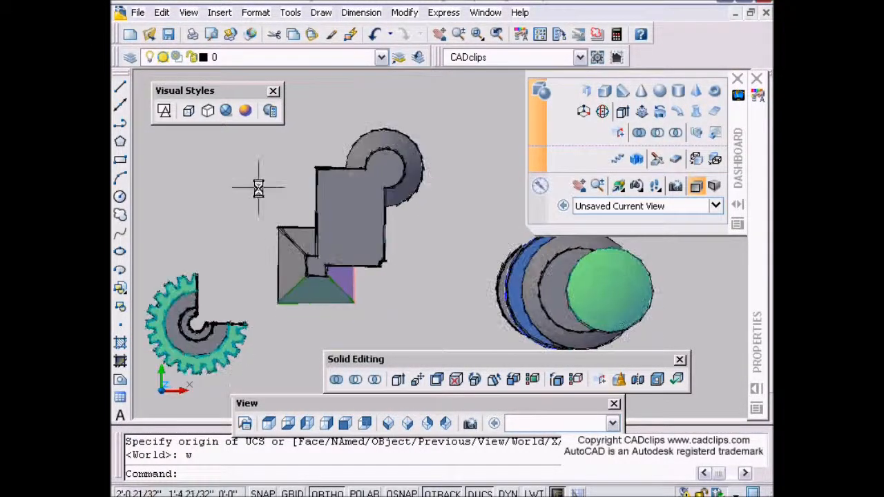
pyautogui.click(119, 160)
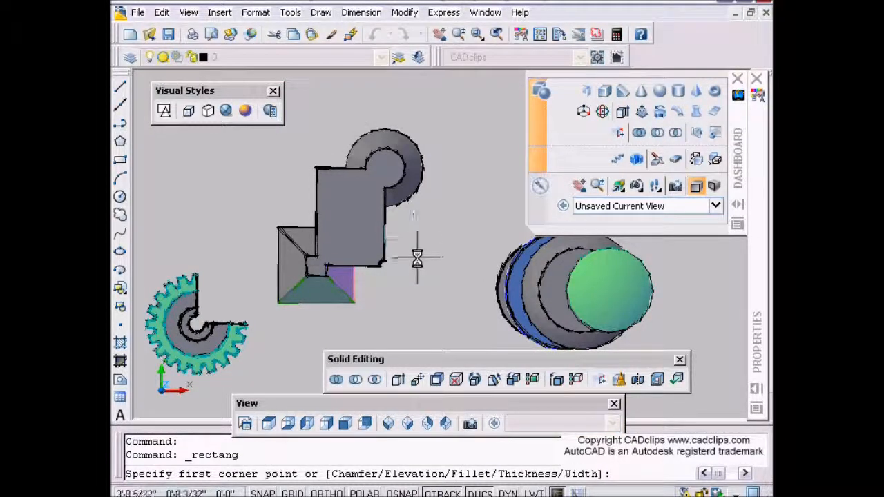
pyautogui.click(466, 223)
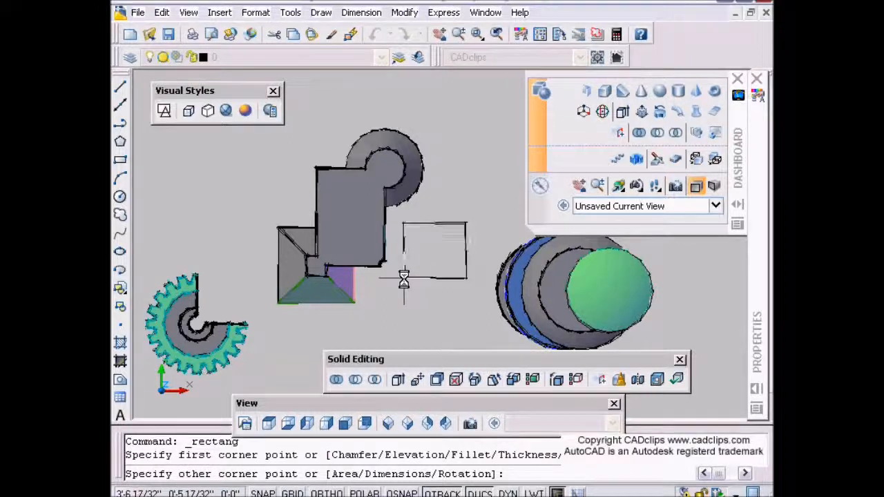
pyautogui.click(403, 278)
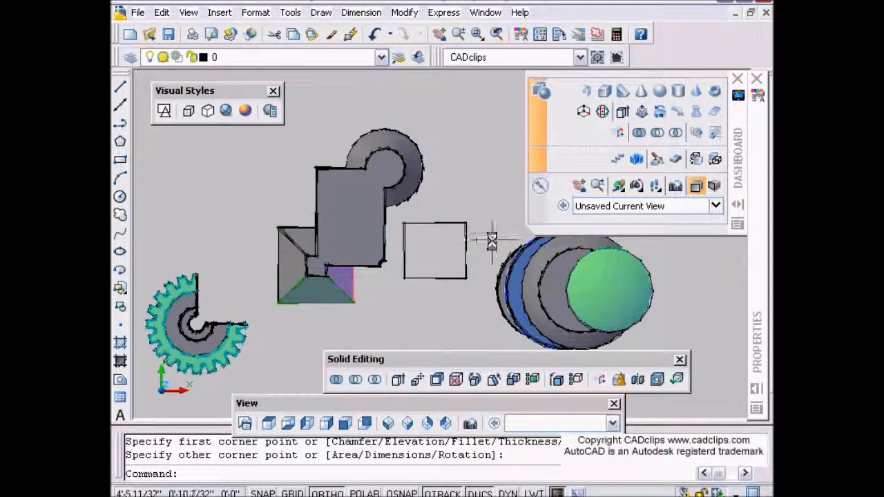
# - In front view, move the rectangle straight up about 3" so it lies between the combined solid's base and top
pyautogui.click(345, 424)
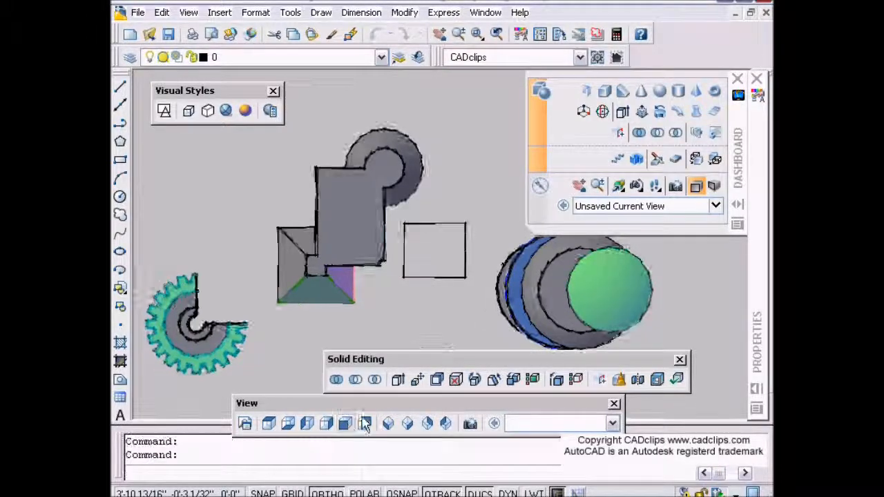
pyautogui.scroll(3, 428, 290)
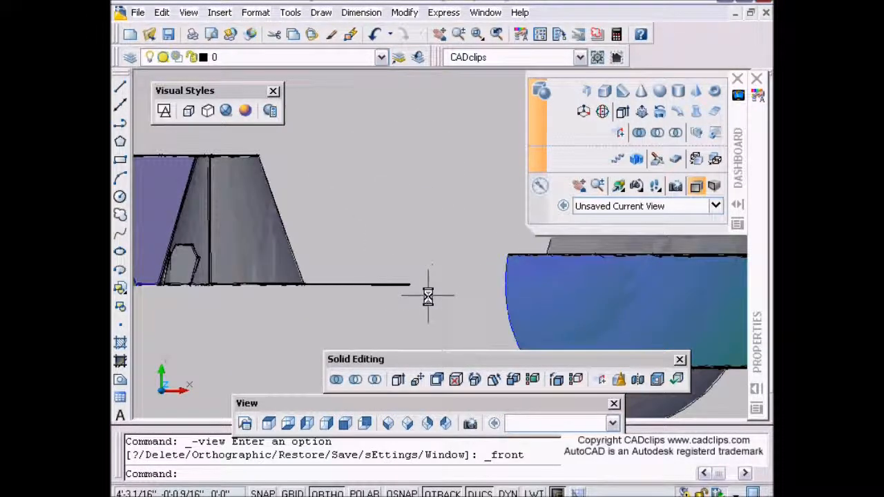
pyautogui.write('m')
pyautogui.press('Return')
pyautogui.click(393, 283)
pyautogui.press('Return')
pyautogui.click(460, 298)
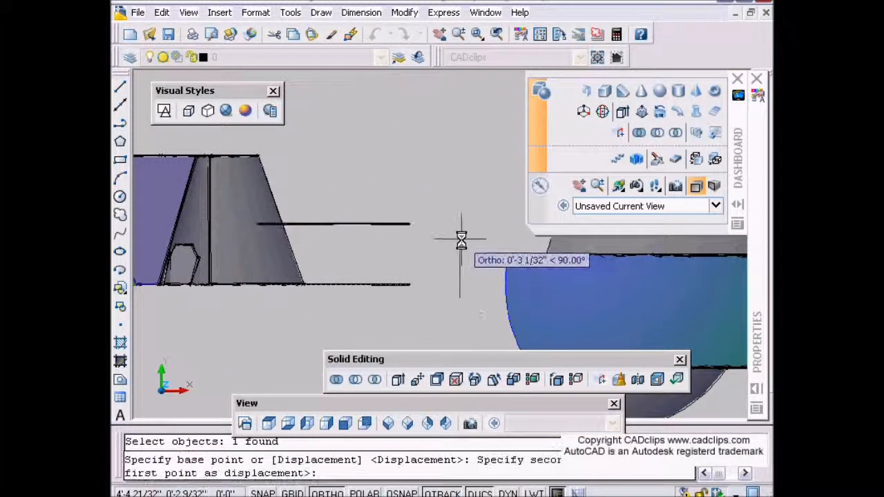
pyautogui.click(459, 237)
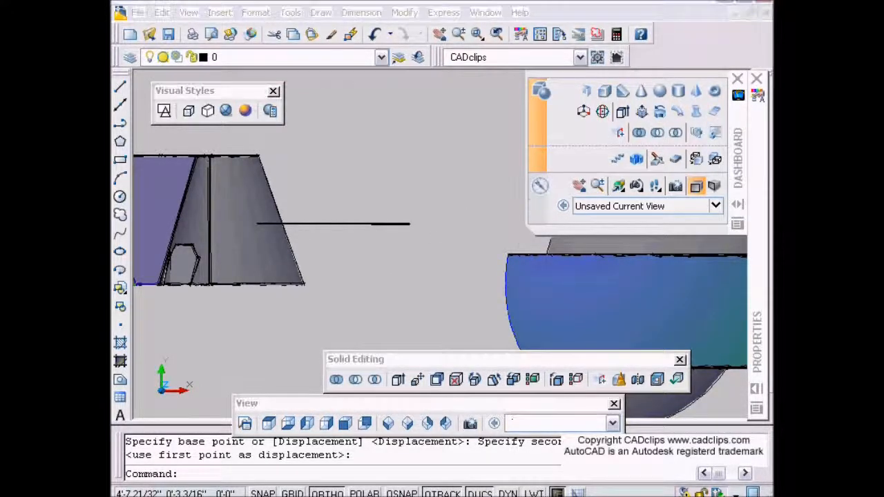
# - Undo the last two UCS changes and close the Solid Editing toolbar
pyautogui.hotkey('ctrl', 'z')
pyautogui.hotkey('ctrl', 'z')
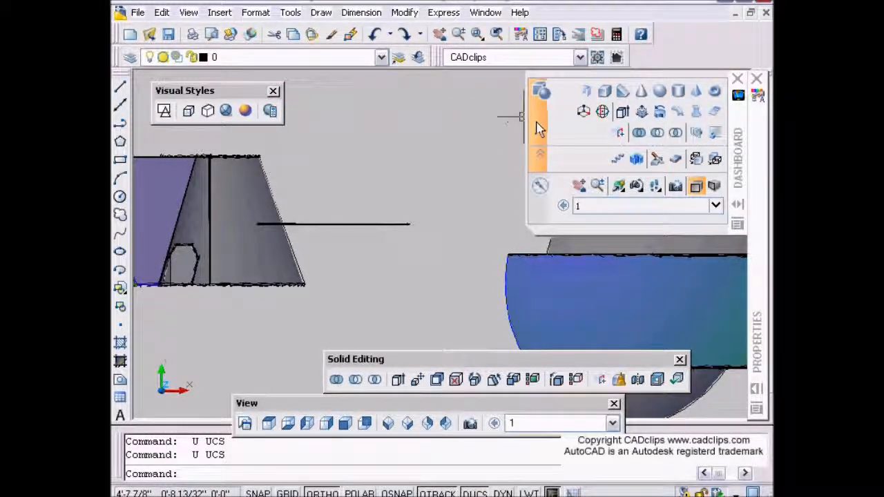
pyautogui.moveTo(381, 198); pyautogui.dragTo(560, 257, button='middle')
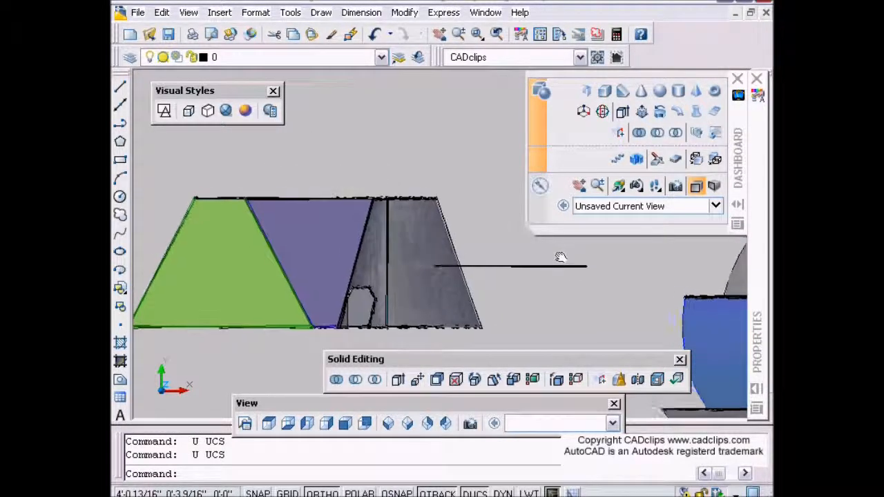
pyautogui.moveTo(537, 292); pyautogui.dragTo(517, 283, button='middle')
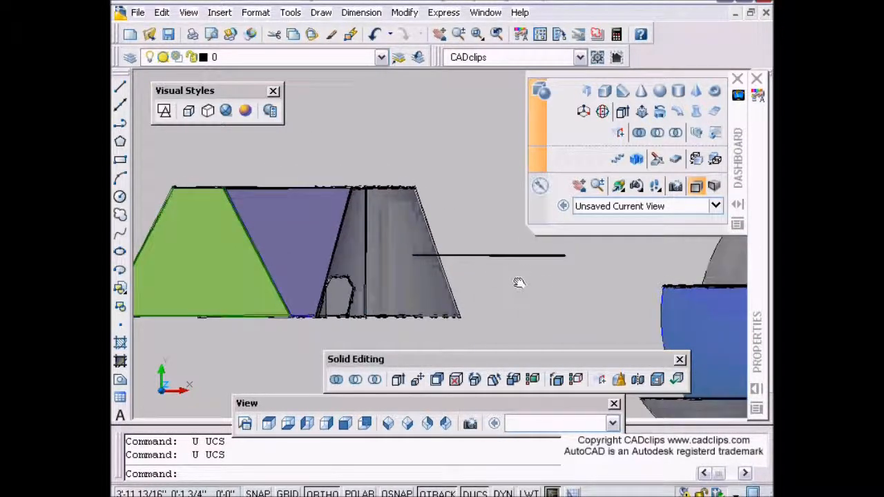
pyautogui.click(679, 360)
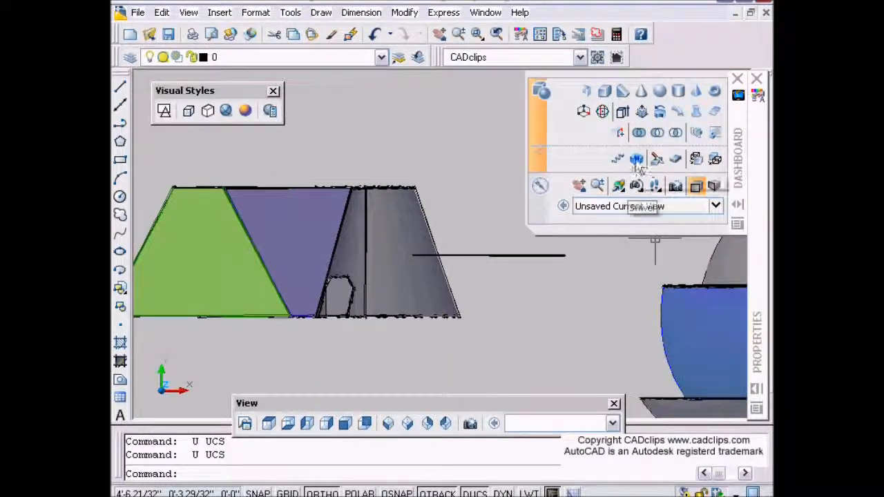
# - Try to slice the combined solid with the rectangle as planar object, keeping the side below it, and inspect it in southeast isometric view
pyautogui.click(656, 160)
pyautogui.click(392, 185)
pyautogui.click(380, 230)
pyautogui.press('Return')
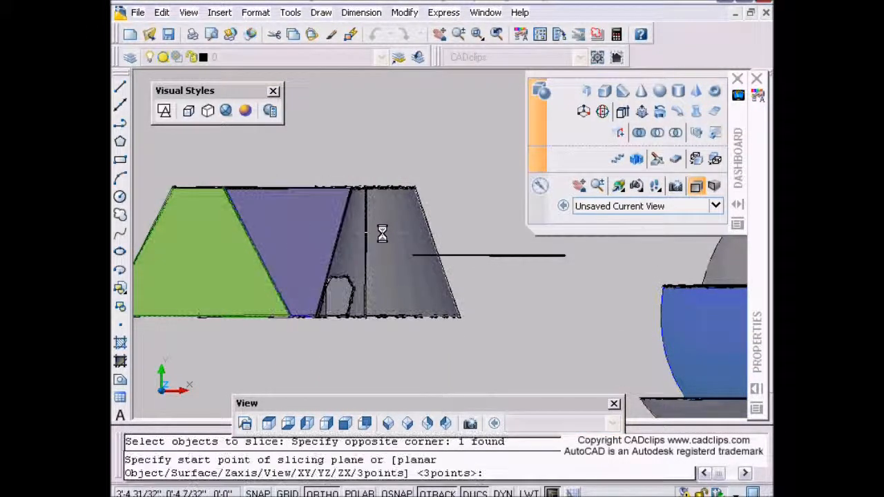
pyautogui.write('o')
pyautogui.press('Return')
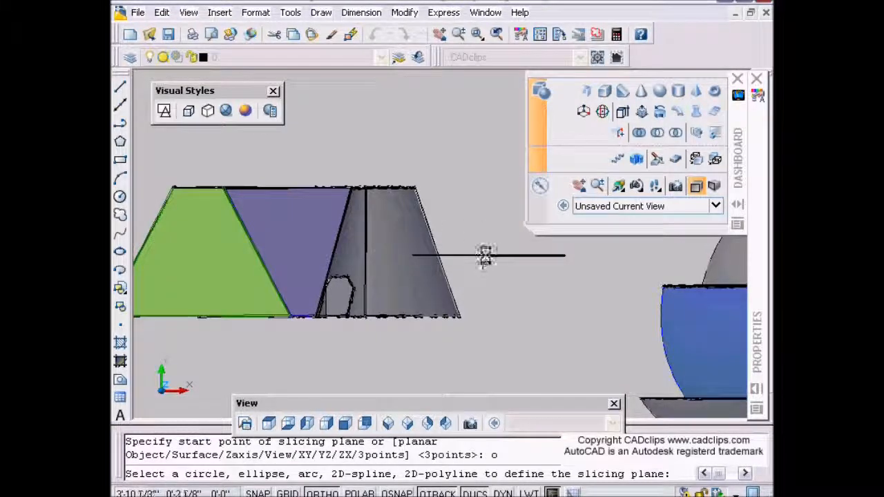
pyautogui.click(485, 255)
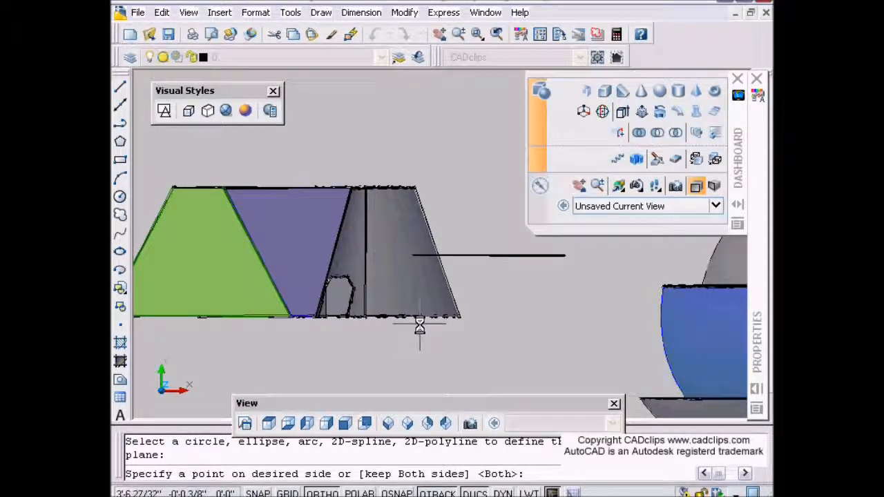
pyautogui.click(447, 319)
pyautogui.scroll(-2, 307, 317)
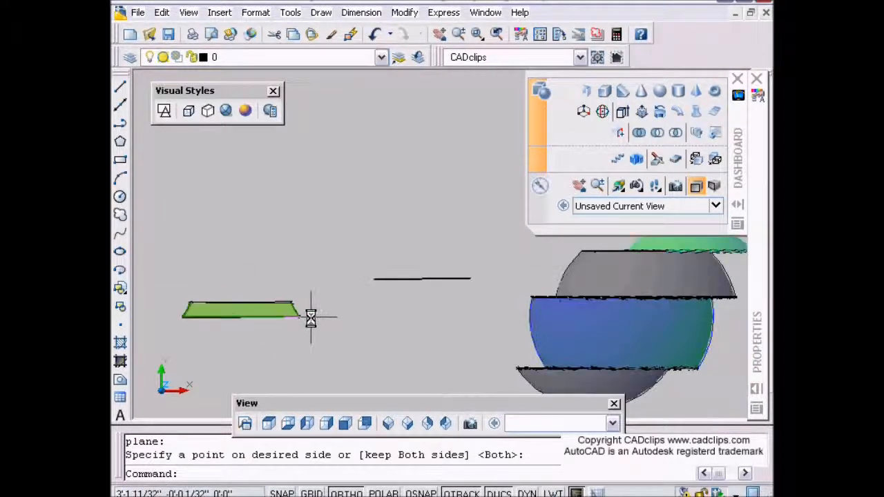
pyautogui.click(409, 425)
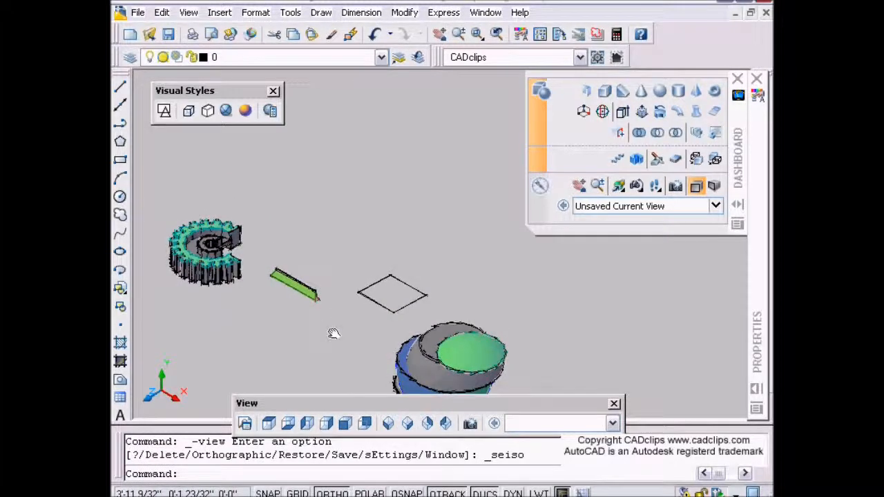
pyautogui.scroll(4, 371, 315)
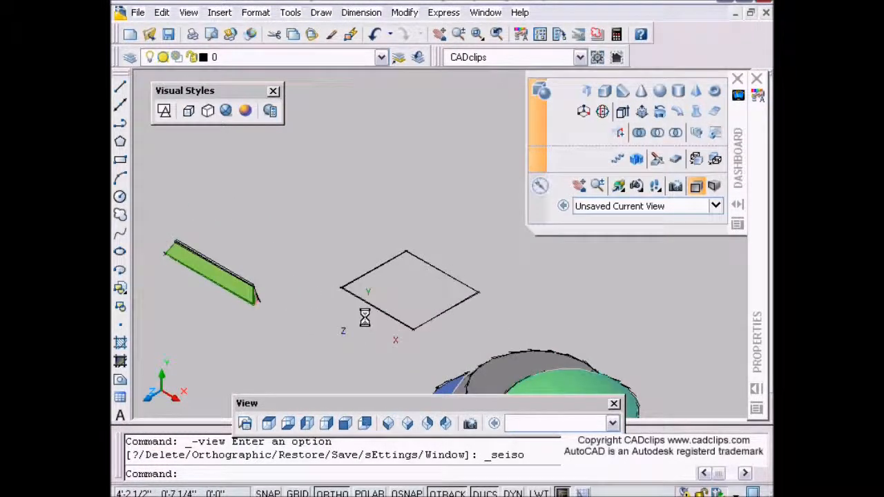
pyautogui.moveTo(383, 310); pyautogui.dragTo(352, 311, button='middle')
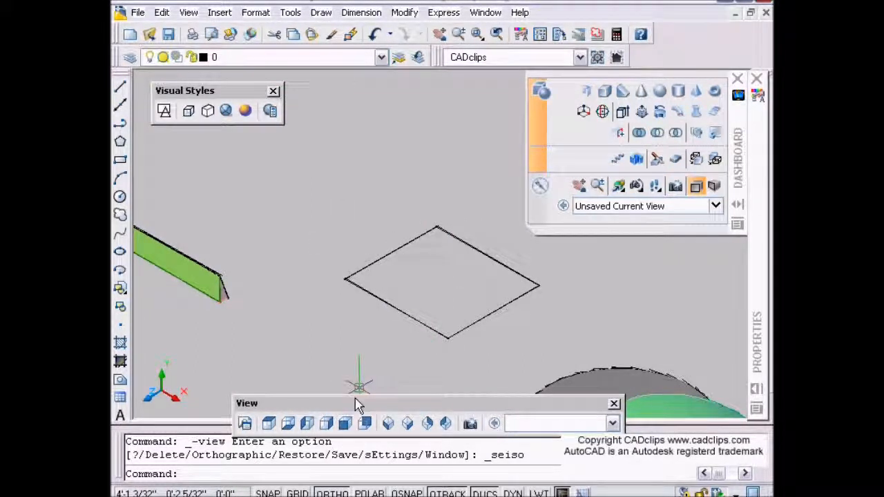
# - Undo the view changes and the slice made with the rectangle
pyautogui.click(375, 34)
pyautogui.click(376, 33)
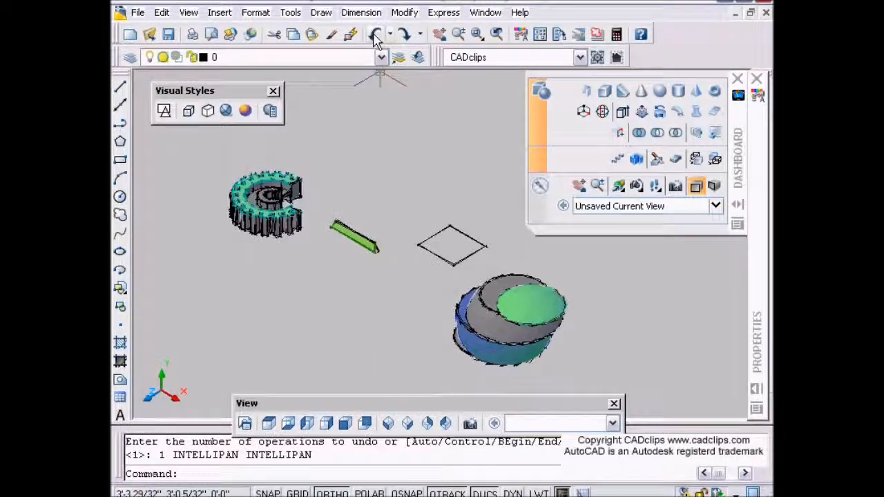
pyautogui.click(374, 35)
pyautogui.click(375, 34)
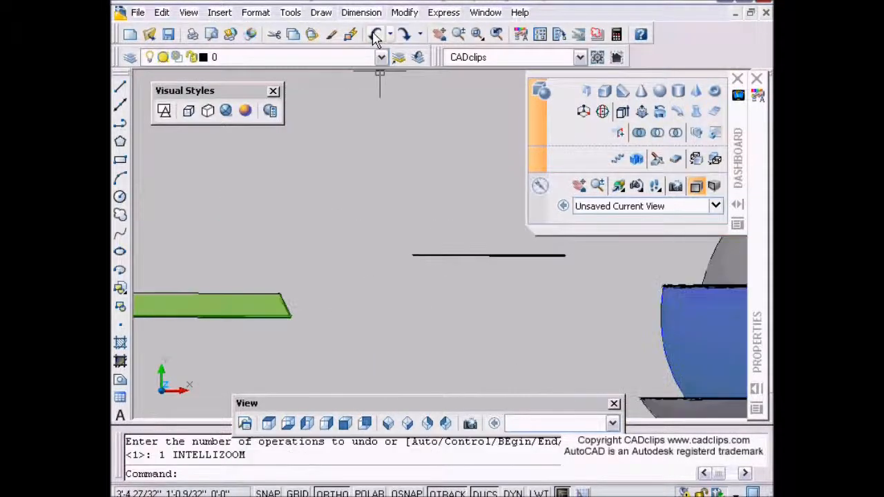
pyautogui.click(375, 35)
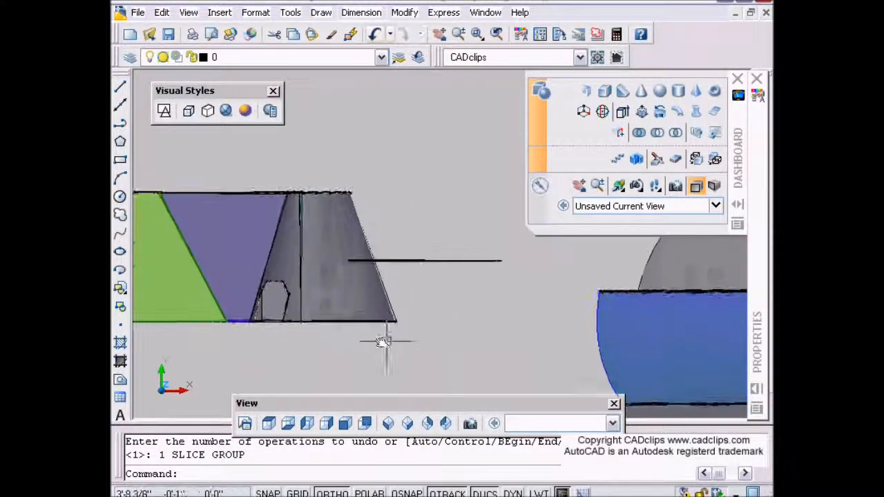
# - Set the UCS to World while staying in front view
pyautogui.press('Escape')
pyautogui.press('Escape')
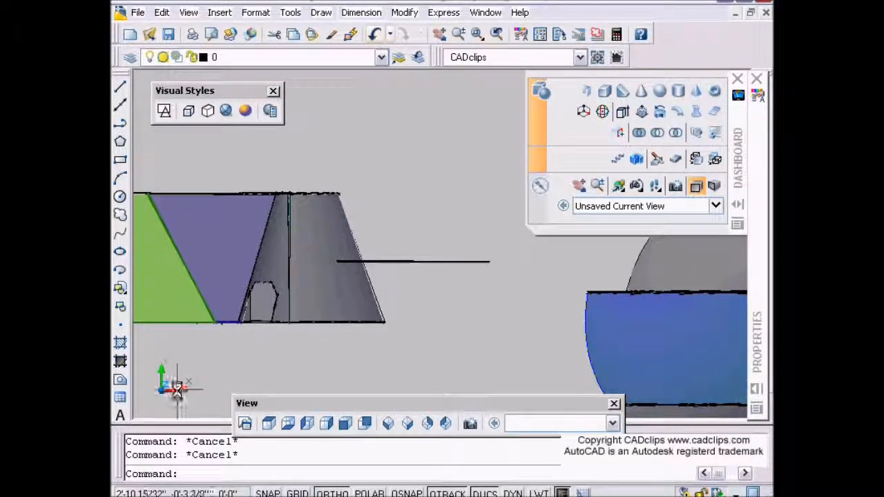
pyautogui.write('s')
pyautogui.press('Return')
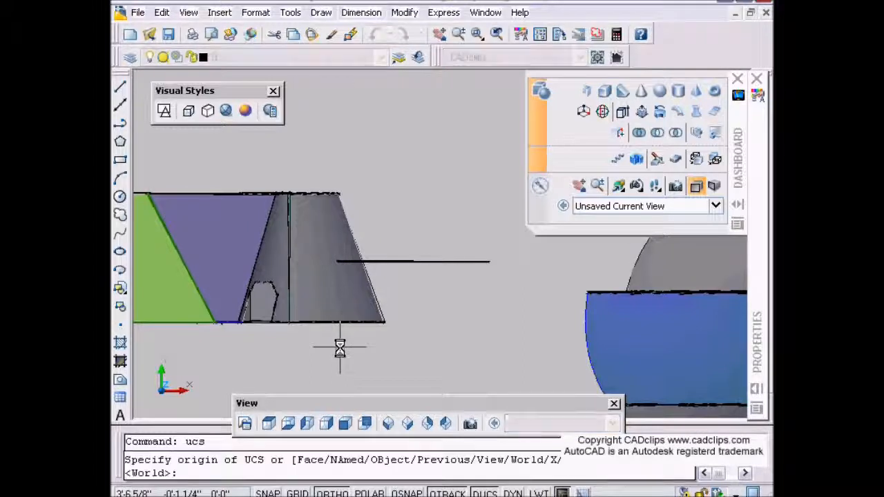
pyautogui.write('w')
pyautogui.press('Return')
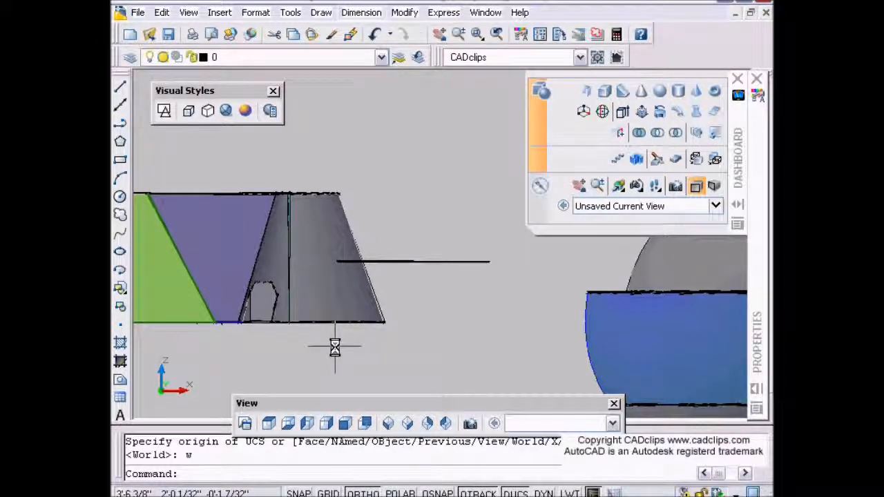
# - Slice the combined solid with the rectangle as planar object, keeping both sides
pyautogui.click(656, 159)
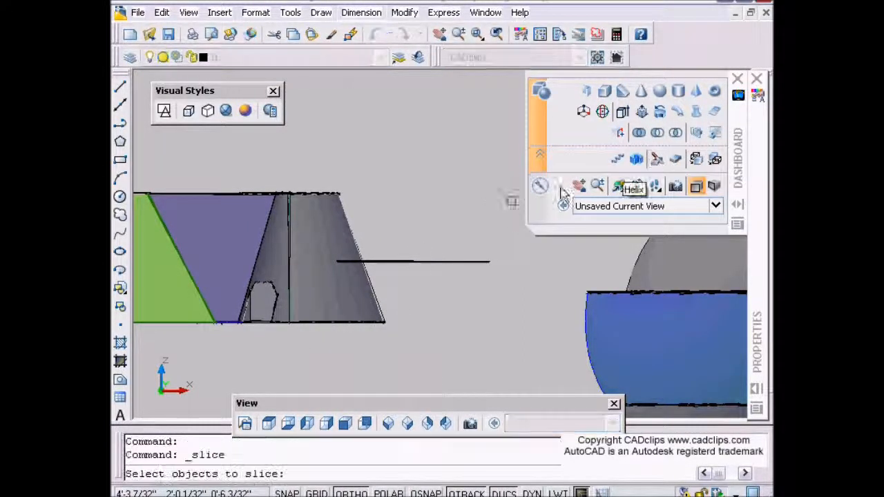
pyautogui.click(340, 196)
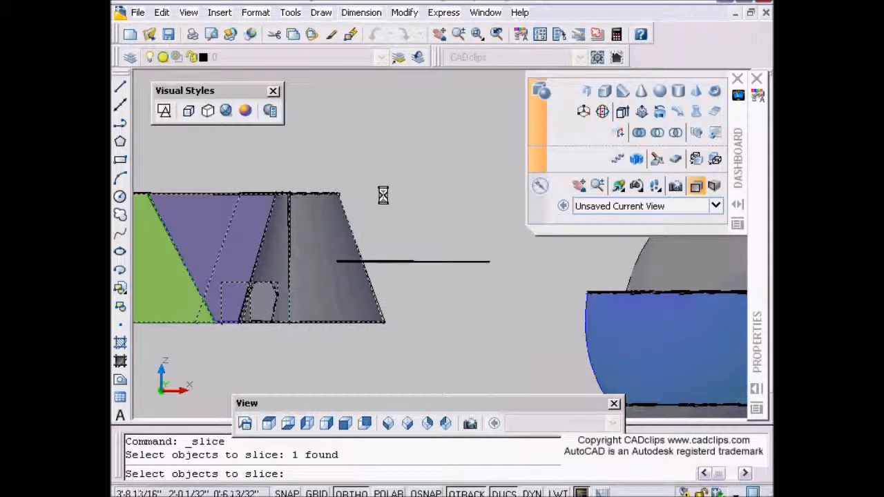
pyautogui.press('Return')
pyautogui.write('o')
pyautogui.press('Return')
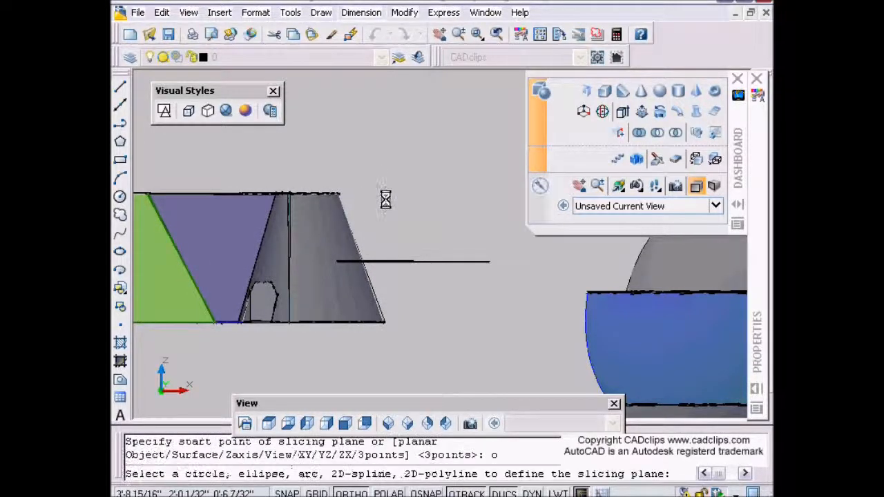
pyautogui.click(433, 261)
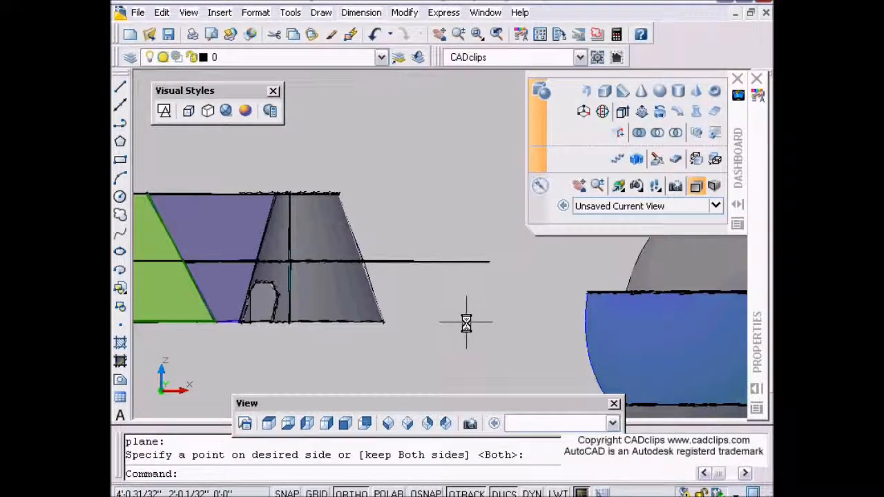
# - Move the upper half of the sliced solid horizontally about 10 1/2" to the left, away from the rectangle
pyautogui.write('m')
pyautogui.press('Return')
pyautogui.click(341, 212)
pyautogui.press('Return')
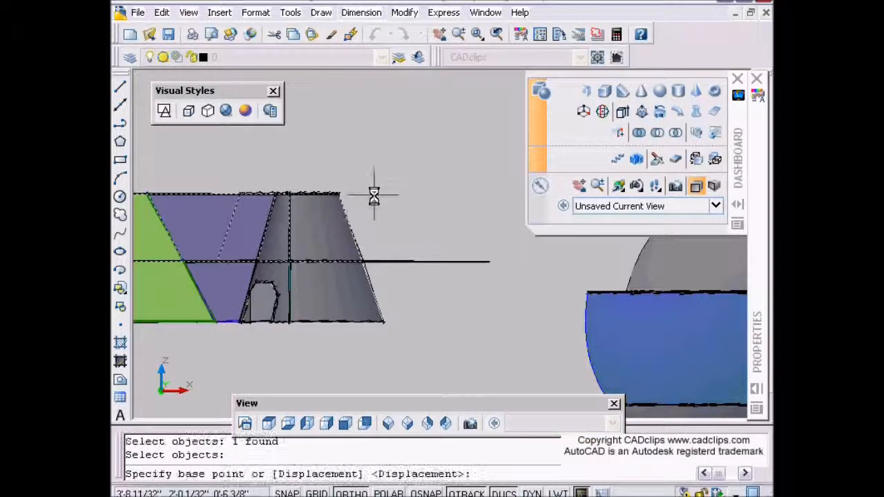
pyautogui.scroll(-2, 376, 197)
pyautogui.moveTo(377, 197); pyautogui.dragTo(483, 230, button='middle')
pyautogui.click(506, 188)
pyautogui.click(369, 188)
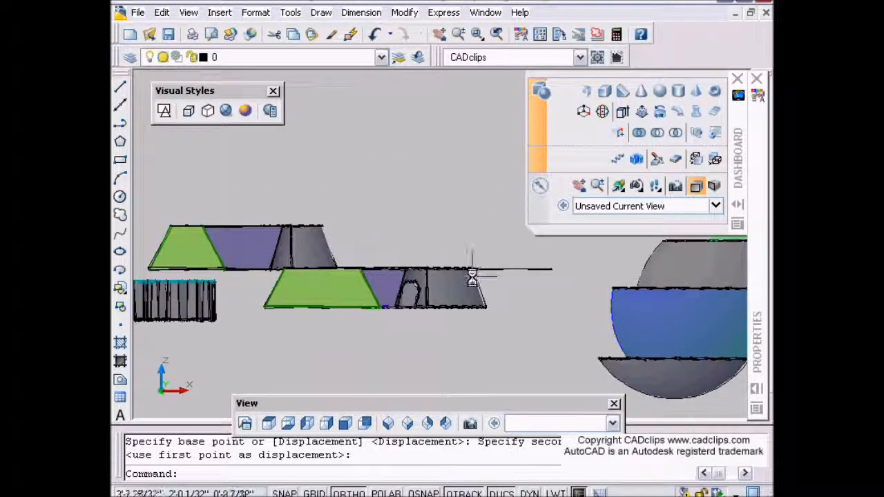
# - Highlight the slicing rectangle in front view to examine how its plane lines up with the cut, and clear the selection
pyautogui.scroll(-2, 473, 277)
pyautogui.click(509, 268)
pyautogui.scroll(3, 499, 280)
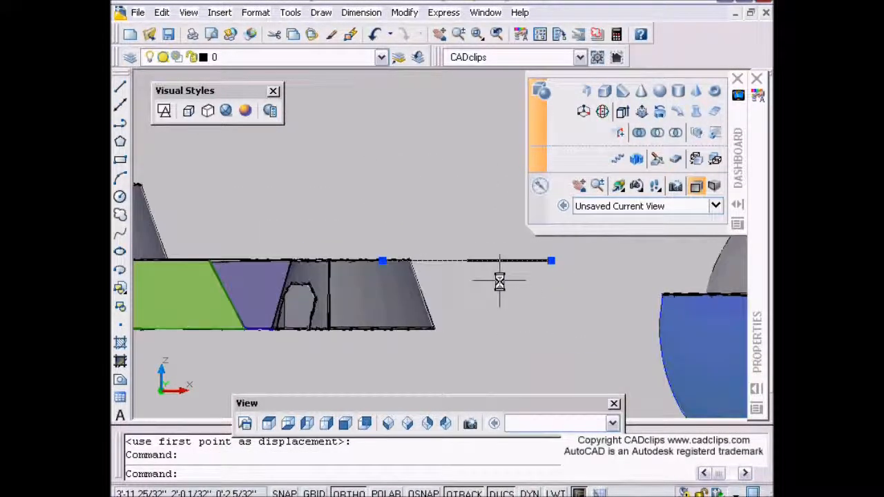
pyautogui.press('Escape')
pyautogui.press('Escape')
pyautogui.scroll(-2, 499, 280)
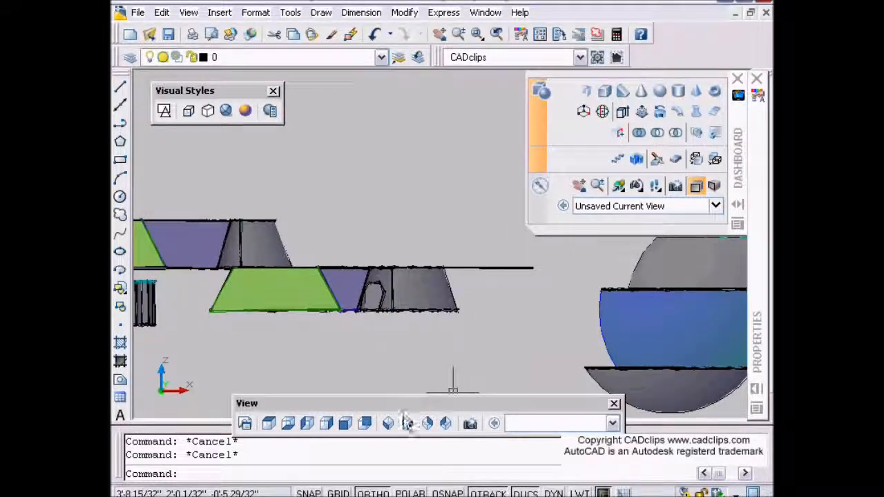
# - Switch to the southeast isometric view and examine the two sliced halves of the combined solid beside the rectangle
pyautogui.click(408, 424)
pyautogui.scroll(3, 448, 304)
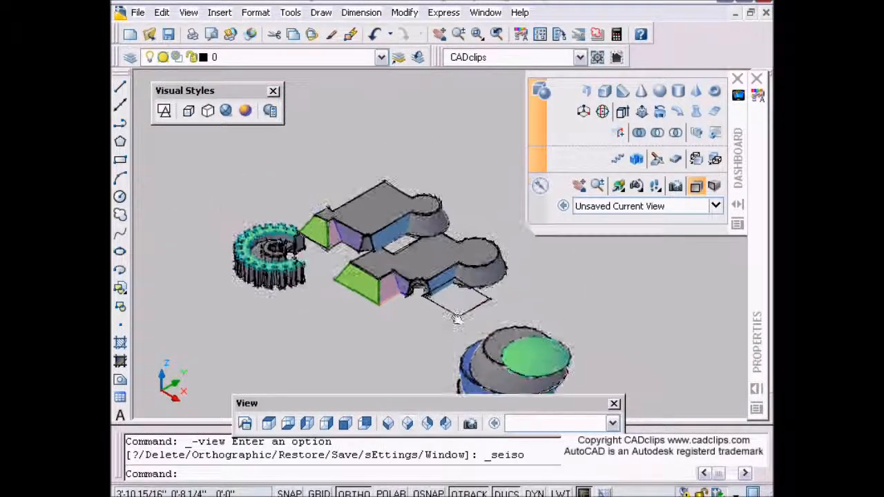
pyautogui.scroll(-2, 502, 311)
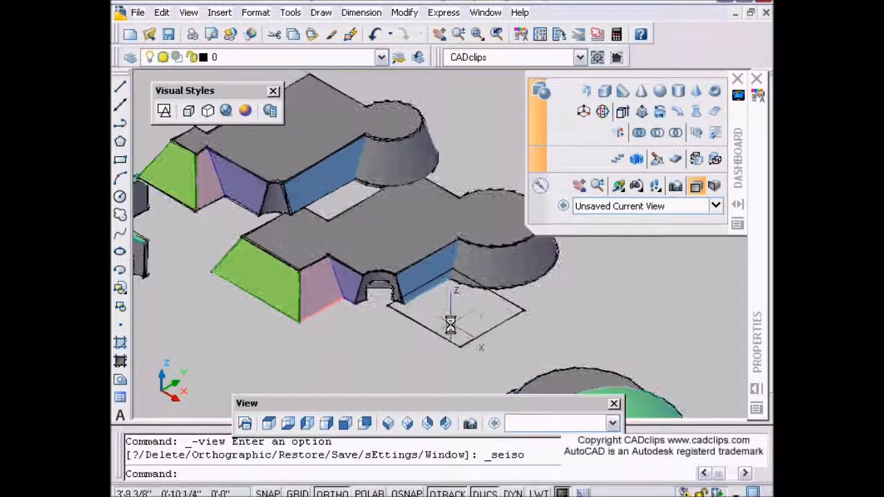
pyautogui.scroll(-2, 452, 322)
pyautogui.scroll(2, 452, 326)
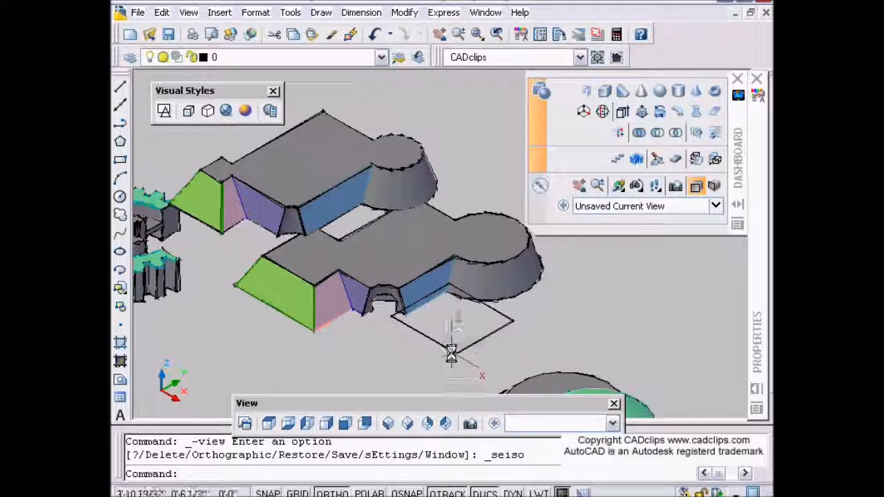
pyautogui.scroll(3, 451, 345)
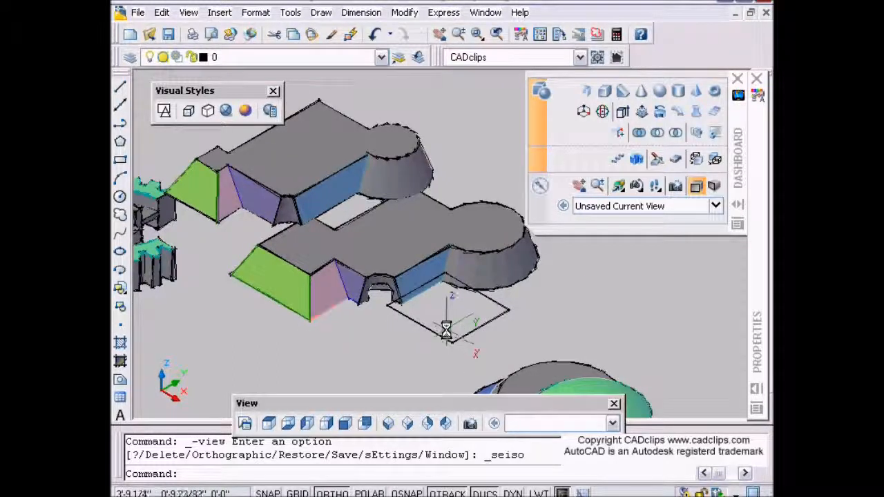
pyautogui.moveTo(451, 331); pyautogui.dragTo(454, 327, button='middle')
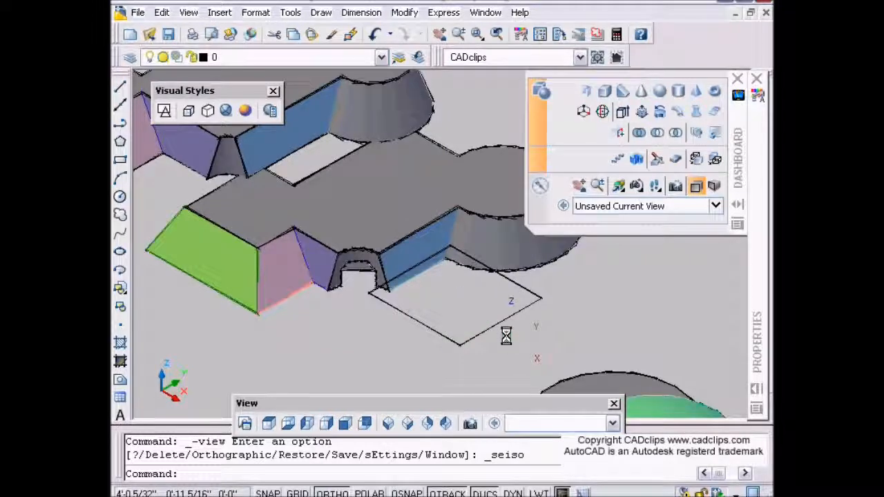
# - Highlight the slicing rectangle in the isometric view to compare its extent with the sliced solid, and clear the selection
pyautogui.click(415, 321)
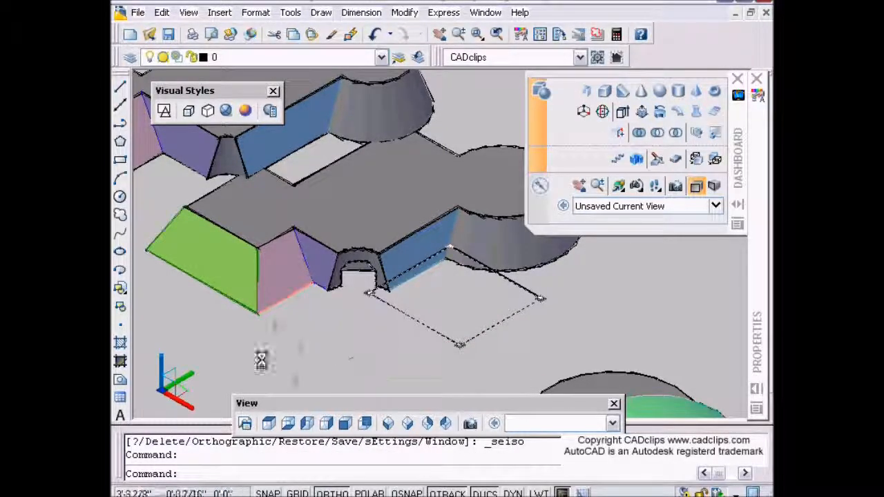
pyautogui.scroll(-3, 300, 349)
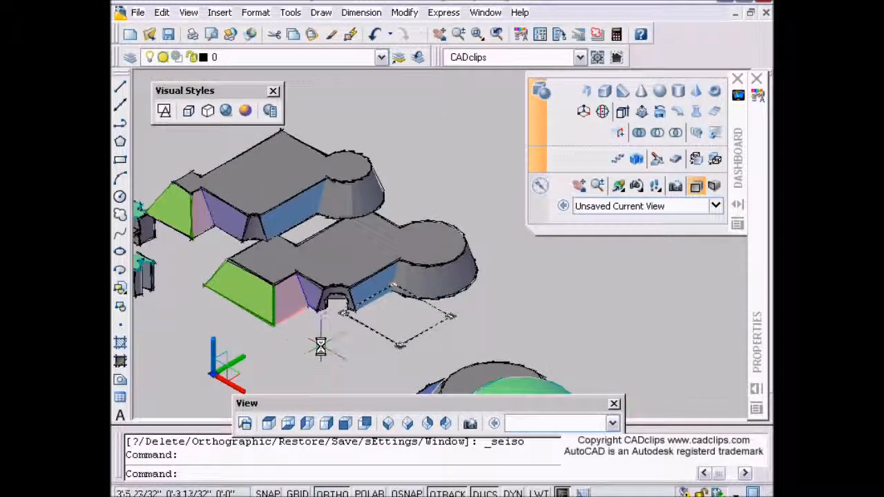
pyautogui.scroll(1, 394, 336)
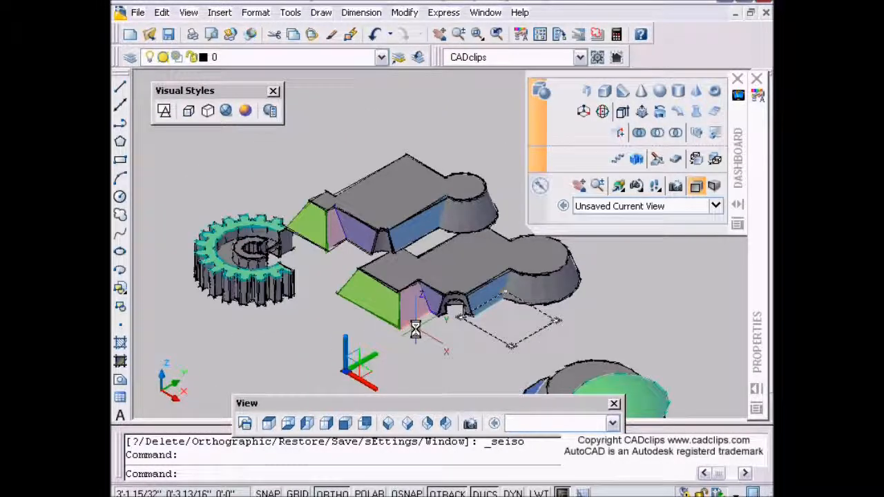
pyautogui.press('Escape')
pyautogui.moveTo(423, 335); pyautogui.dragTo(380, 335, button='middle')
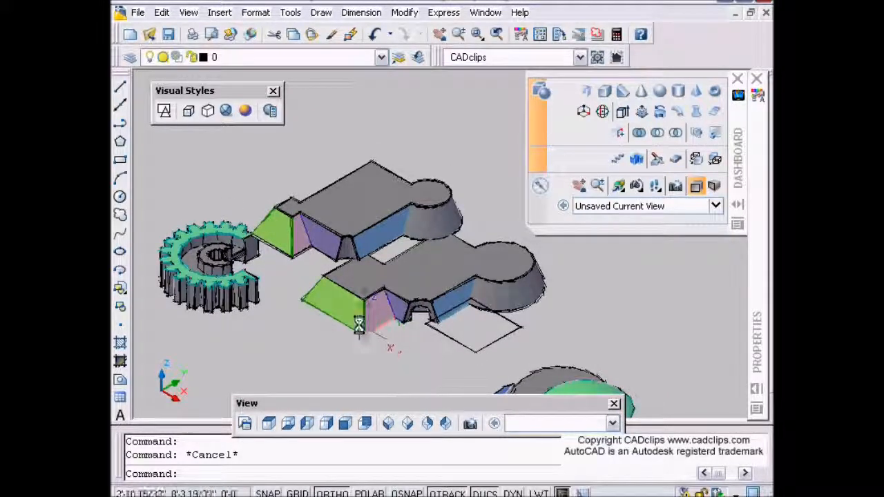